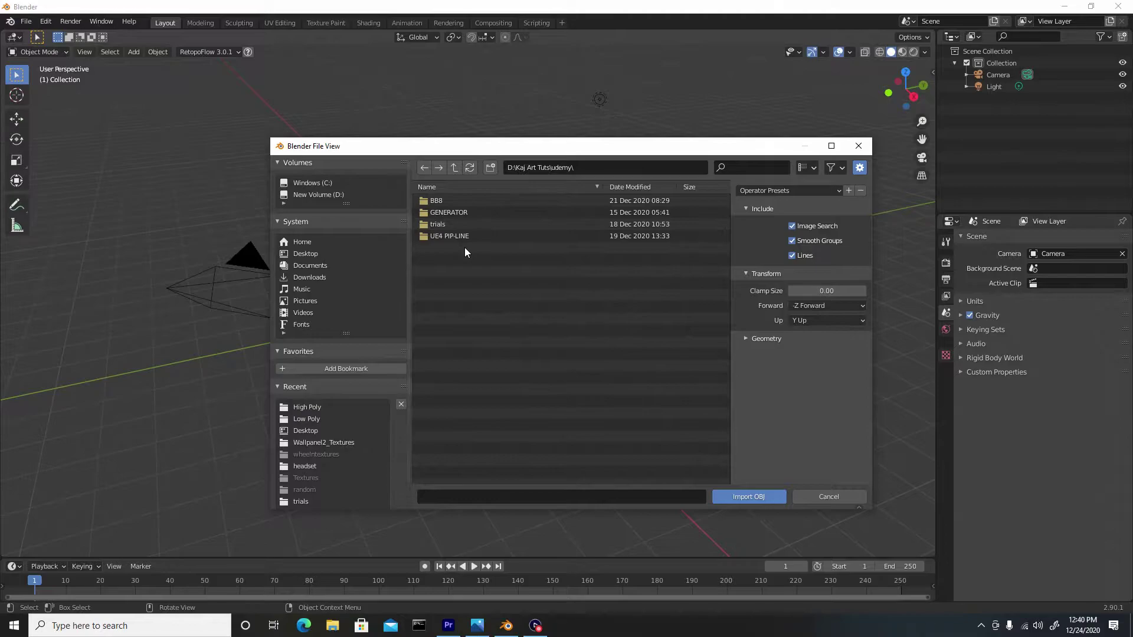
# Import floorpanel_high.obj from the High Poly folder inside UE4 PIP-LINE
pyautogui.click(451, 236)
pyautogui.click(443, 202)
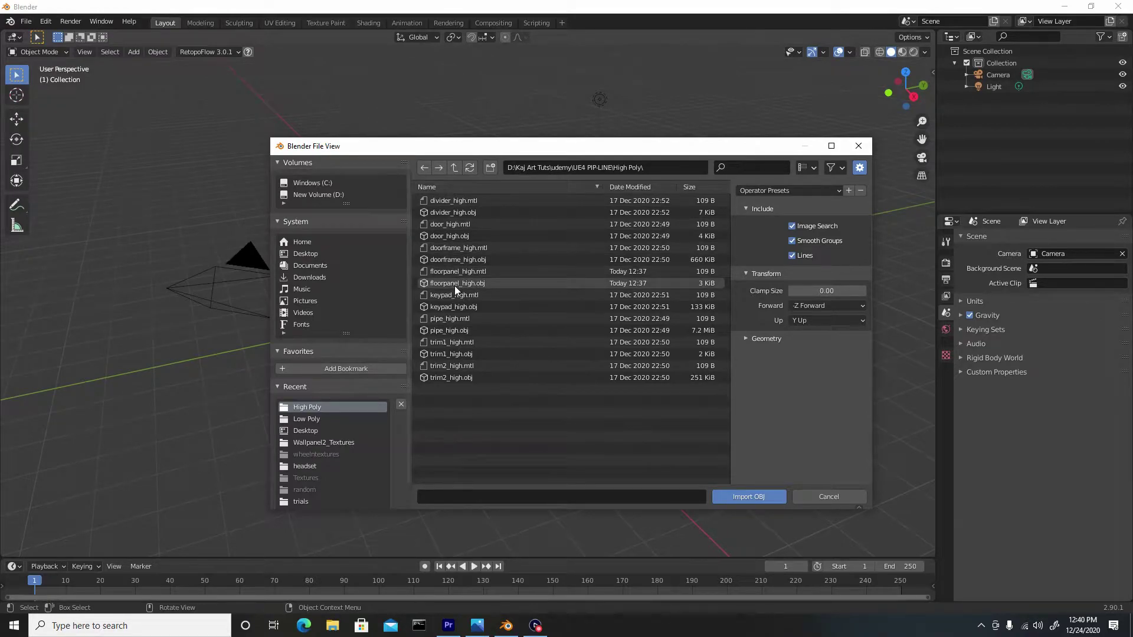
pyautogui.click(472, 284)
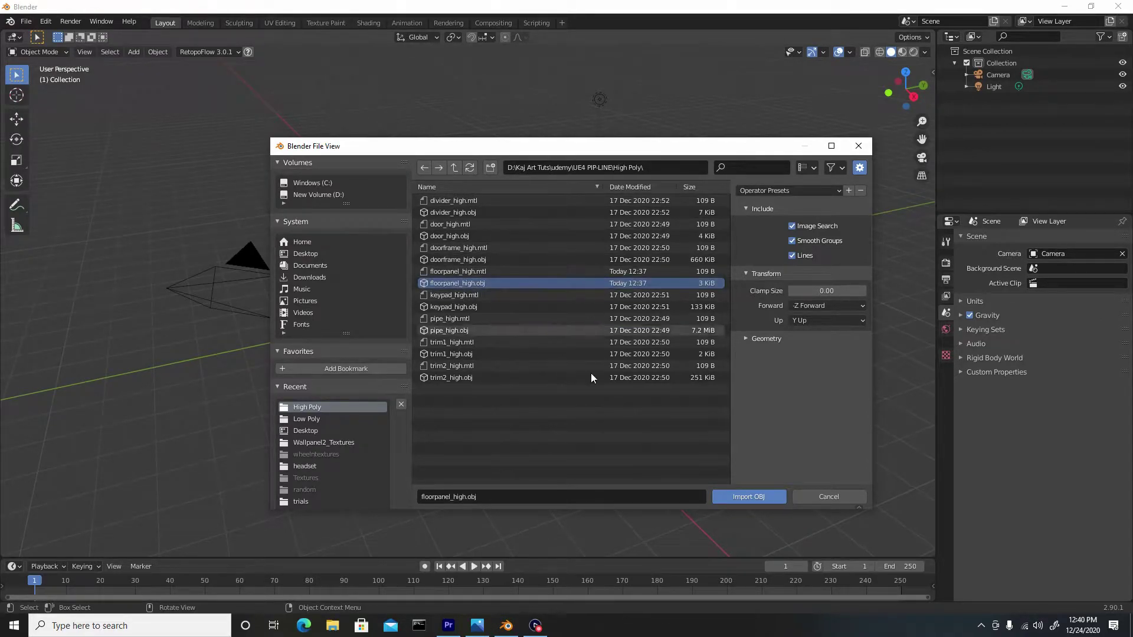
pyautogui.click(738, 499)
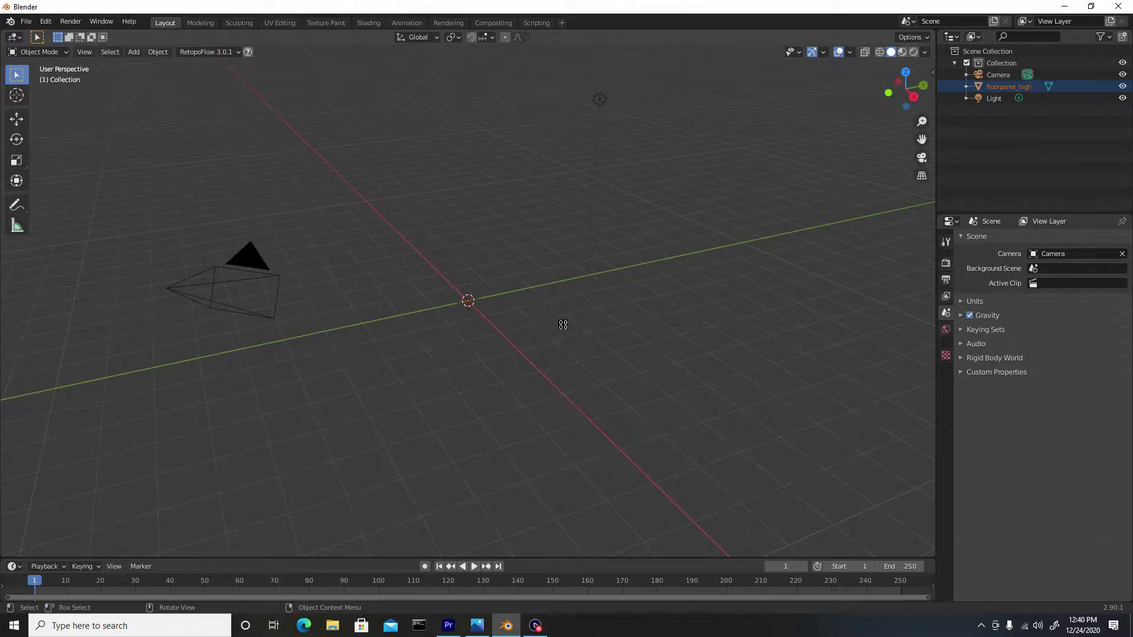
# Set the viewport's clip end distance to 4000 m so the imported floor panel displays without clipping
pyautogui.scroll(-10, 561, 324)
pyautogui.scroll(-6, 560, 323)
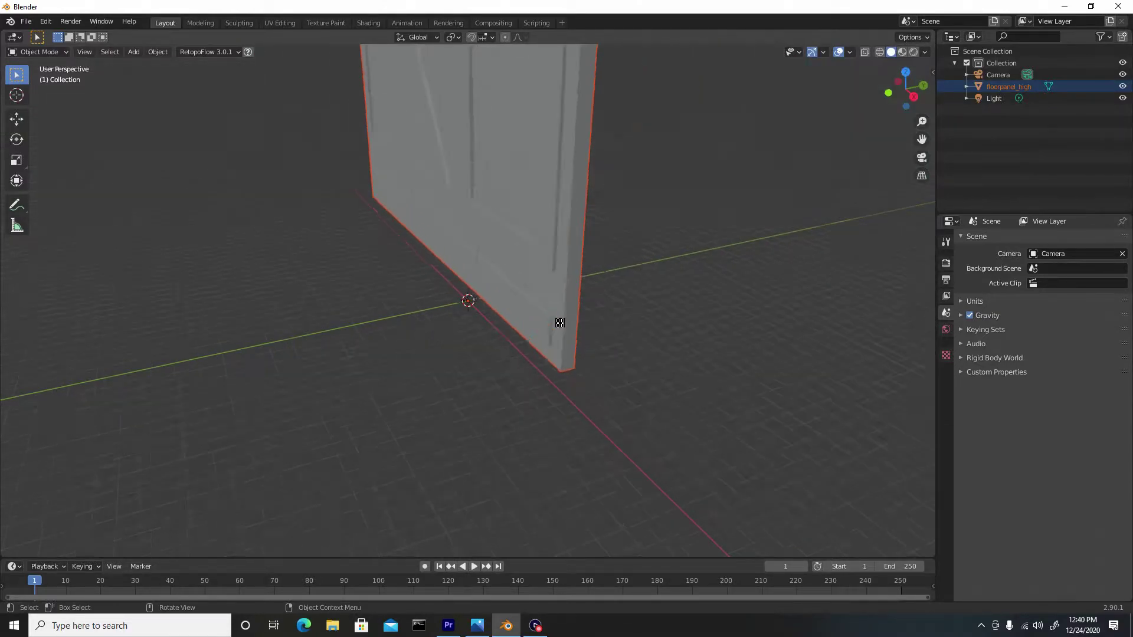
pyautogui.moveTo(607, 360); pyautogui.dragTo(581, 311, button='middle')
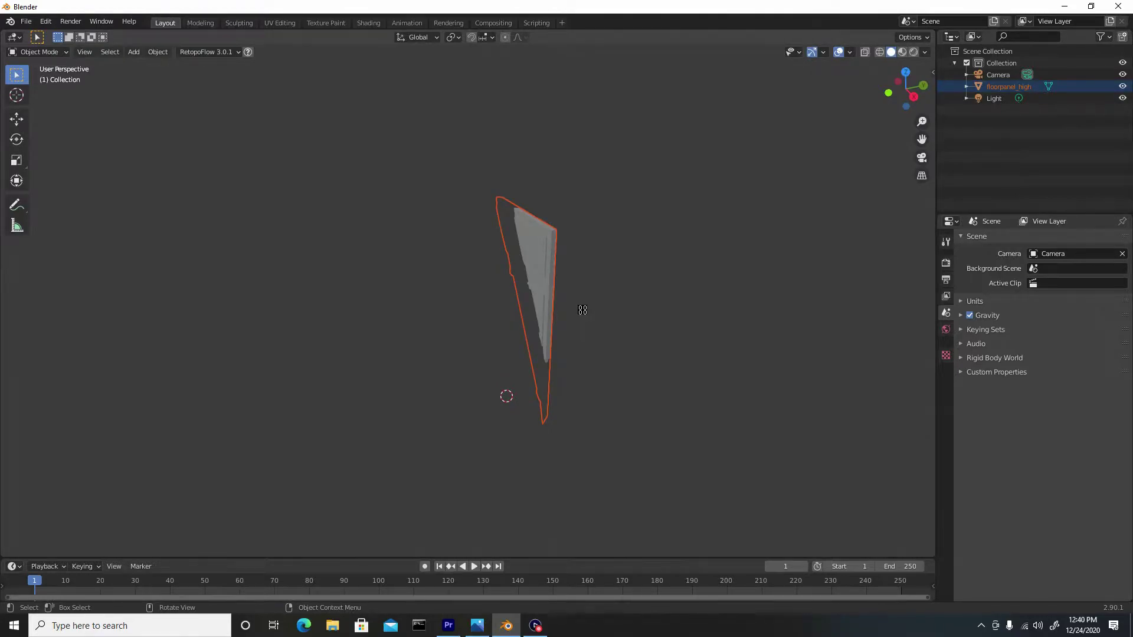
pyautogui.press('n')
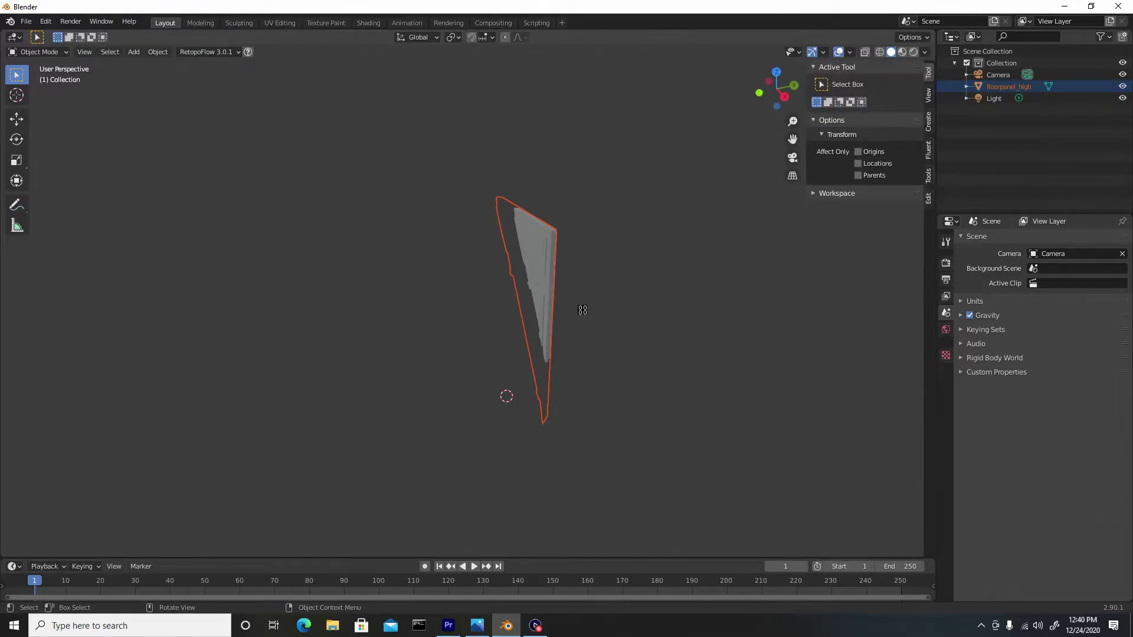
pyautogui.click(928, 96)
pyautogui.click(879, 109)
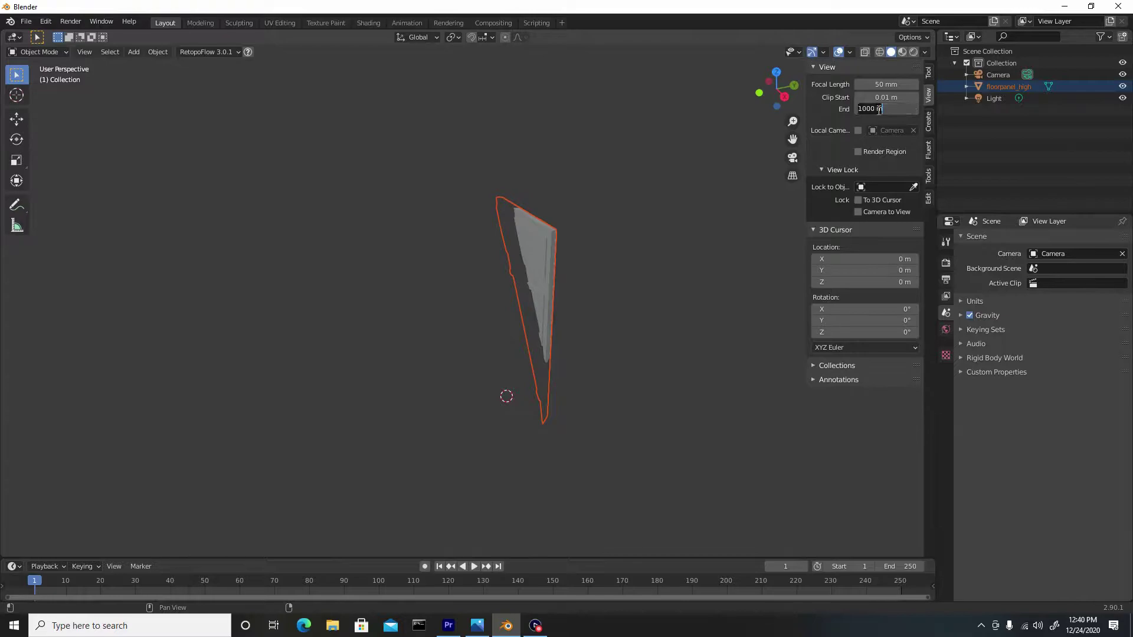
pyautogui.write('4')
pyautogui.press('Return')
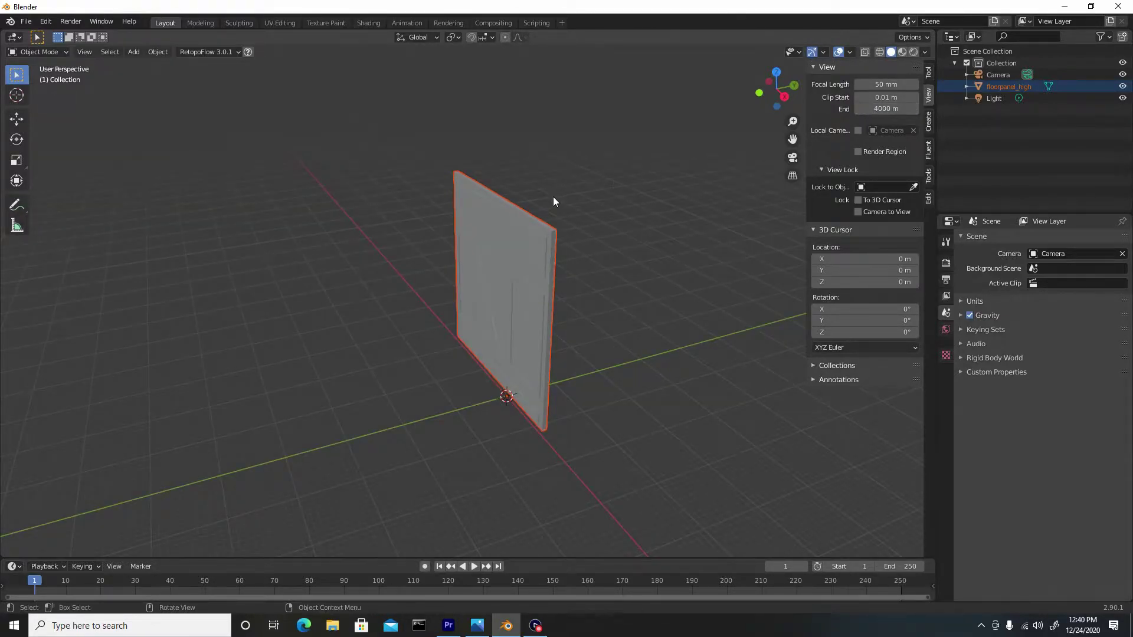
pyautogui.press('n')
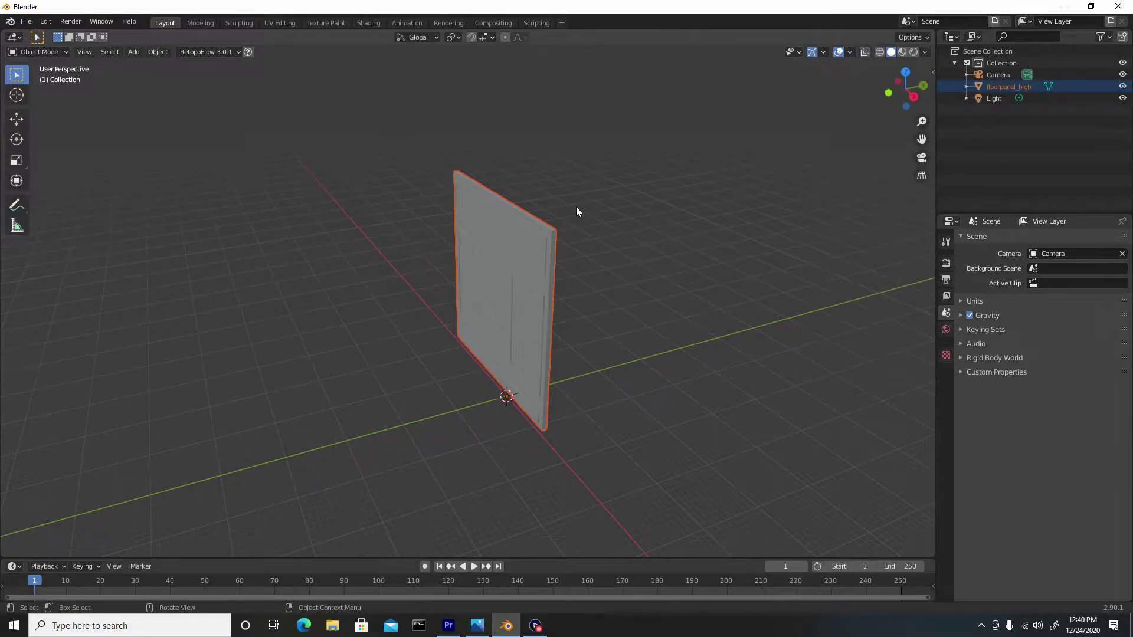
# Add a cube mesh at the origin and scale it uniformly by 200
pyautogui.moveTo(578, 221); pyautogui.dragTo(619, 270, button='middle')
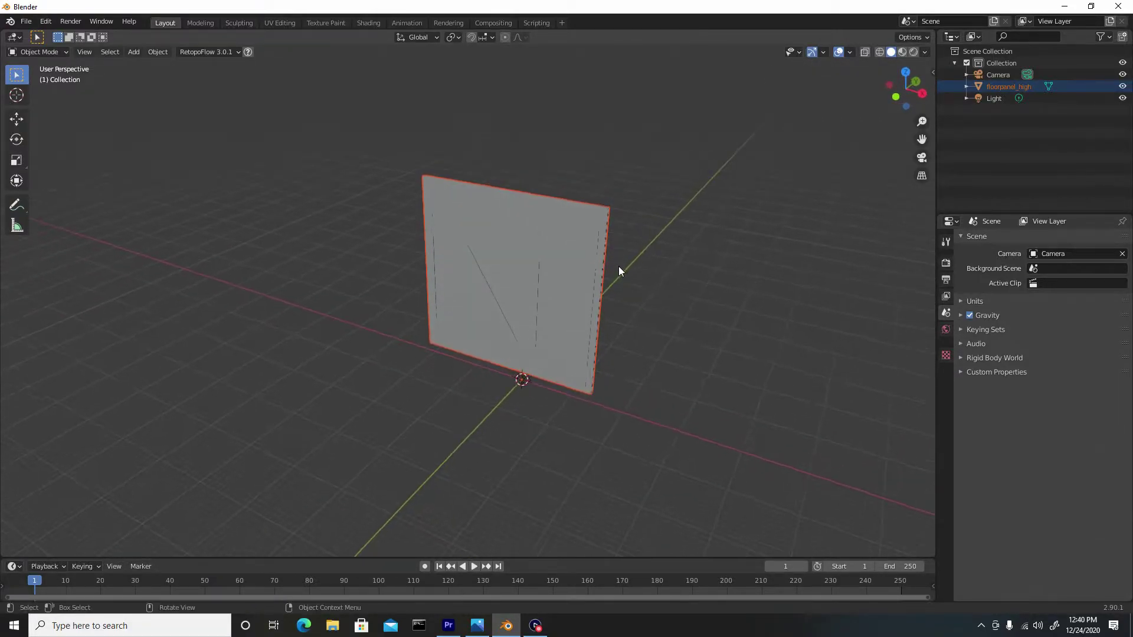
pyautogui.hotkey('shift', 'a')
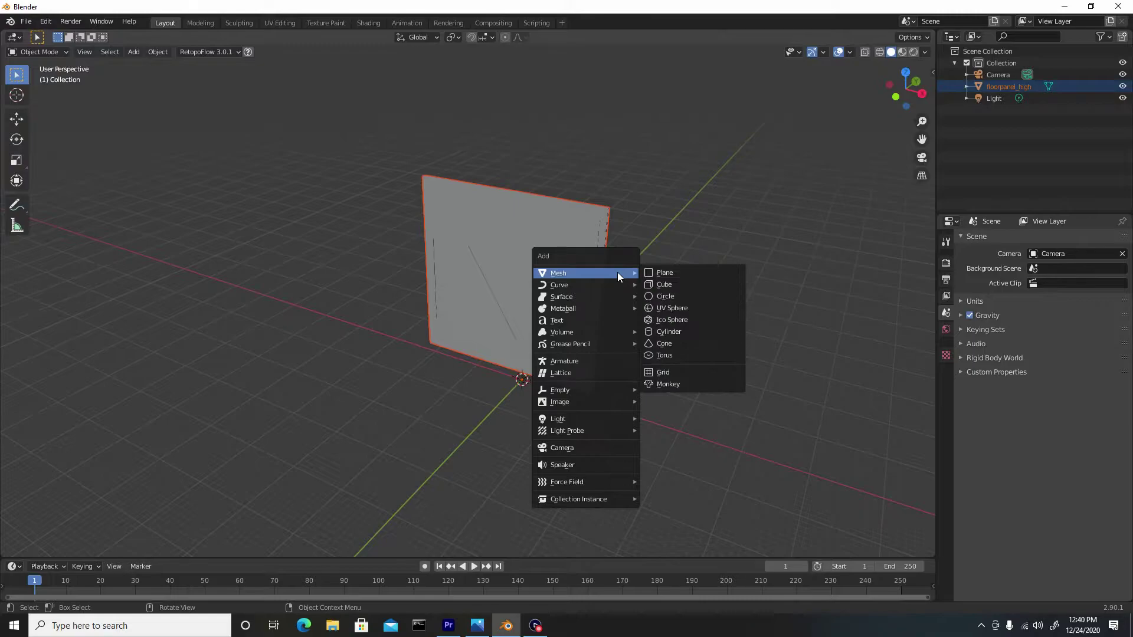
pyautogui.click(684, 285)
pyautogui.press('s')
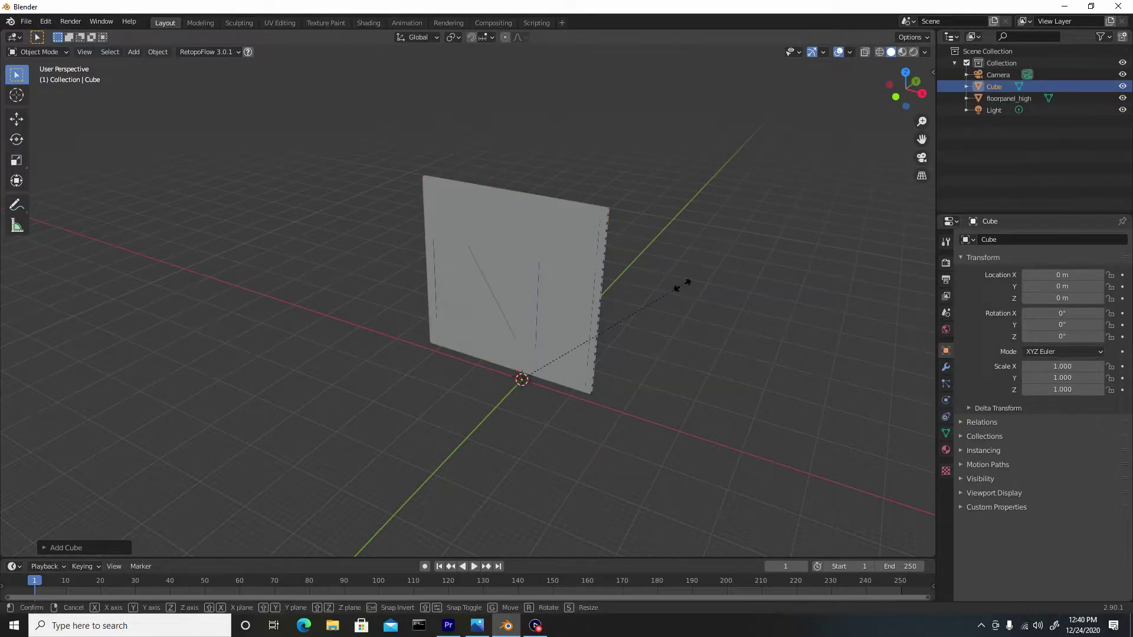
pyautogui.write('200')
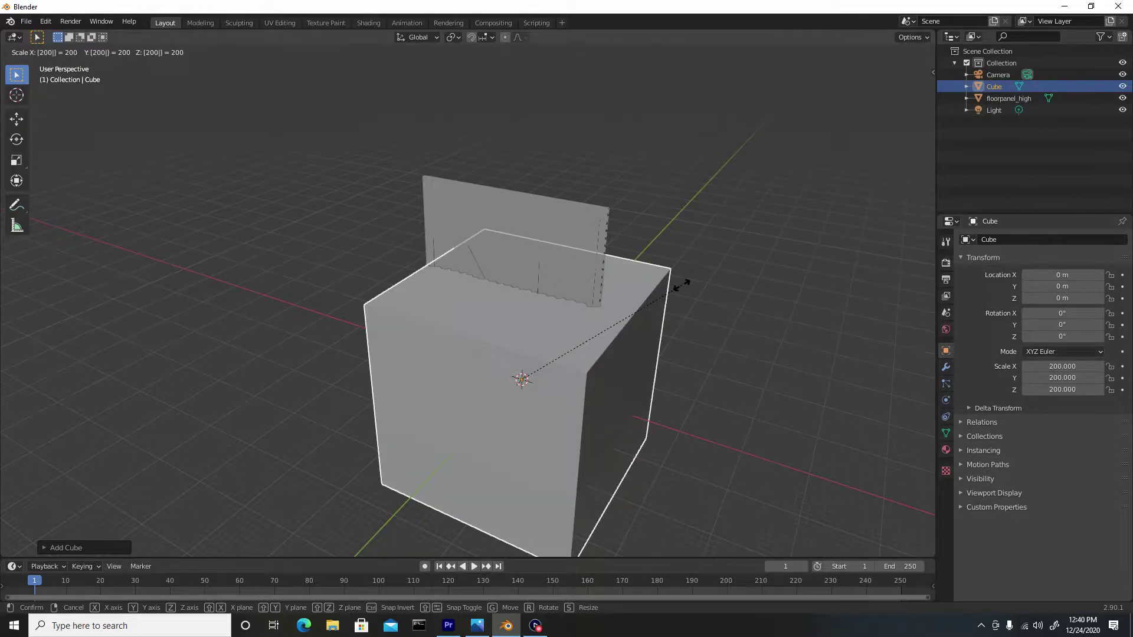
pyautogui.press('Return')
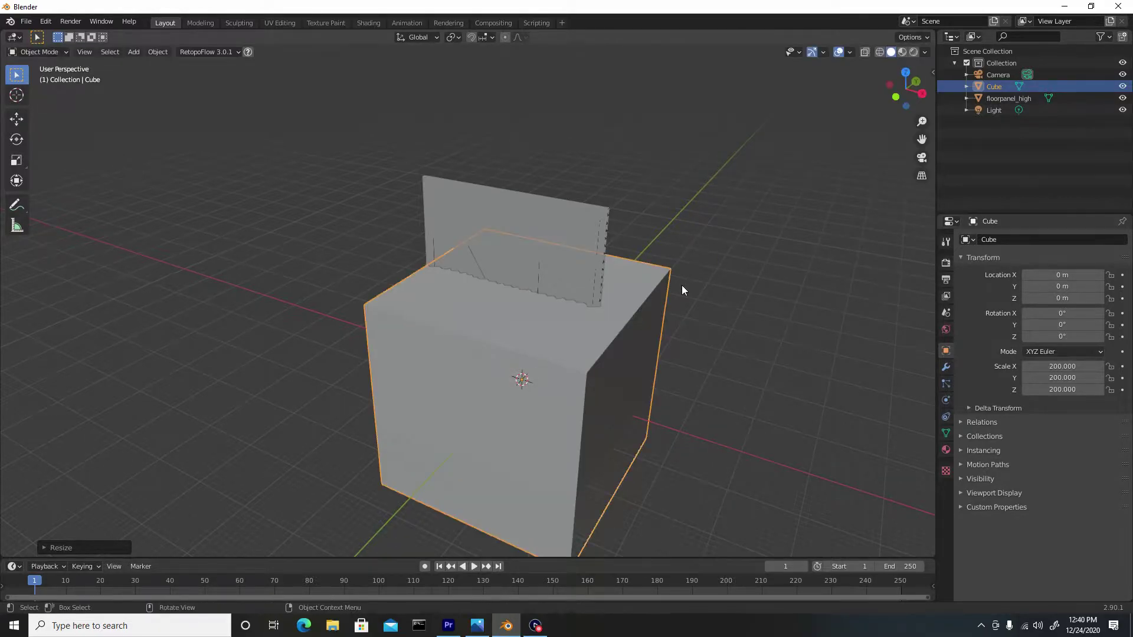
# Enter Edit Mode with face selection and move one X-side face of the cube to line up with the floor panel's side edge
pyautogui.moveTo(540, 275); pyautogui.dragTo(515, 299, button='middle')
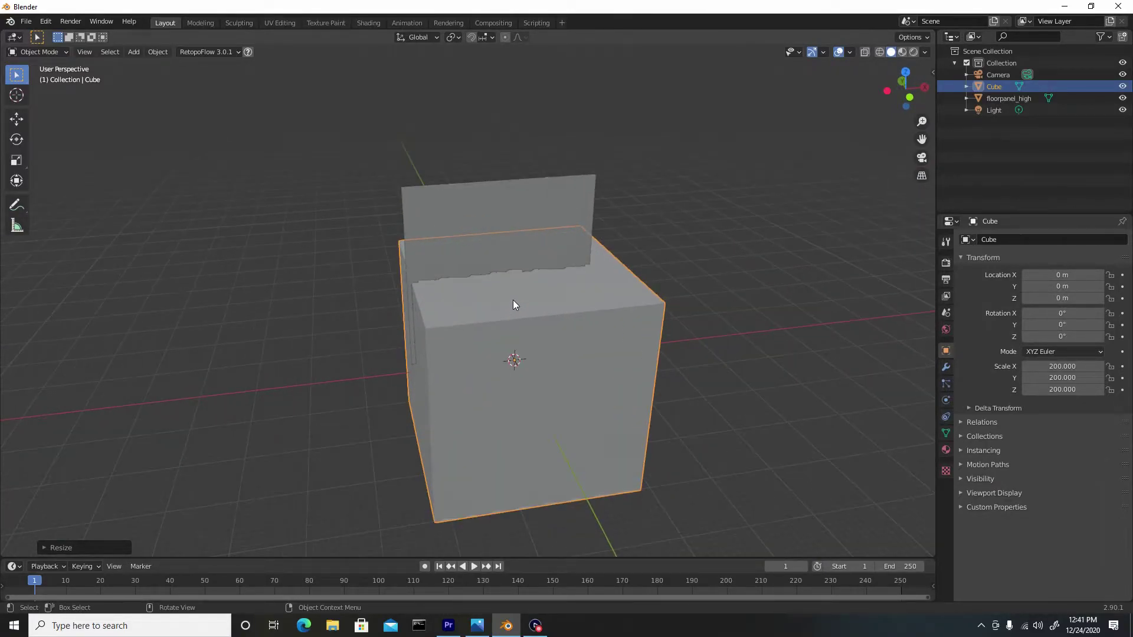
pyautogui.moveTo(532, 291); pyautogui.dragTo(502, 309, button='middle')
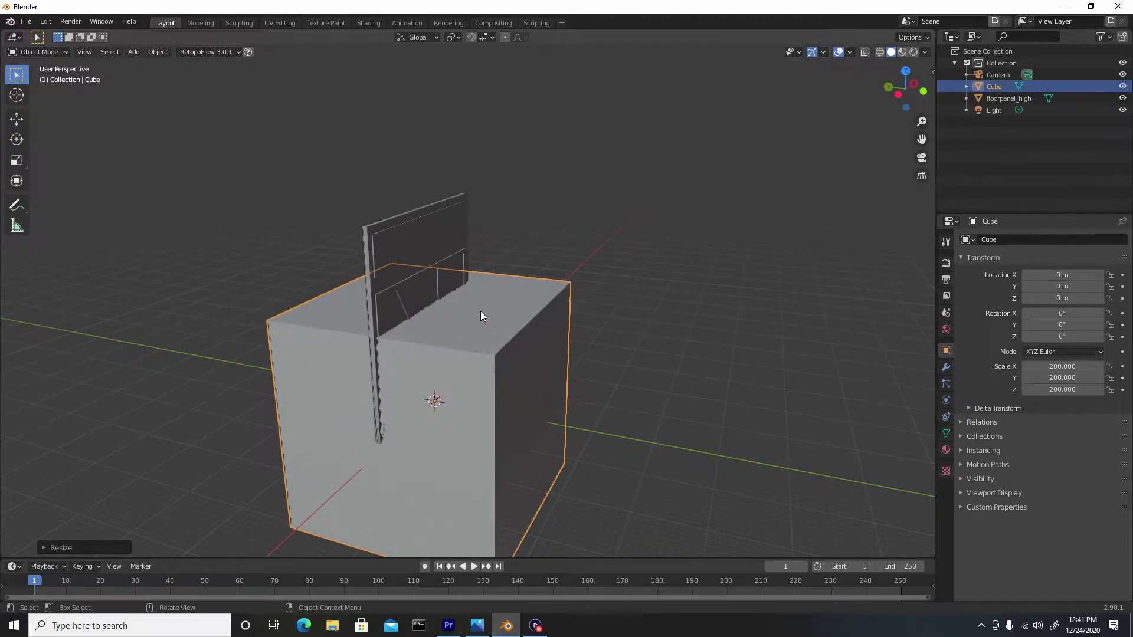
pyautogui.scroll(1, 479, 312)
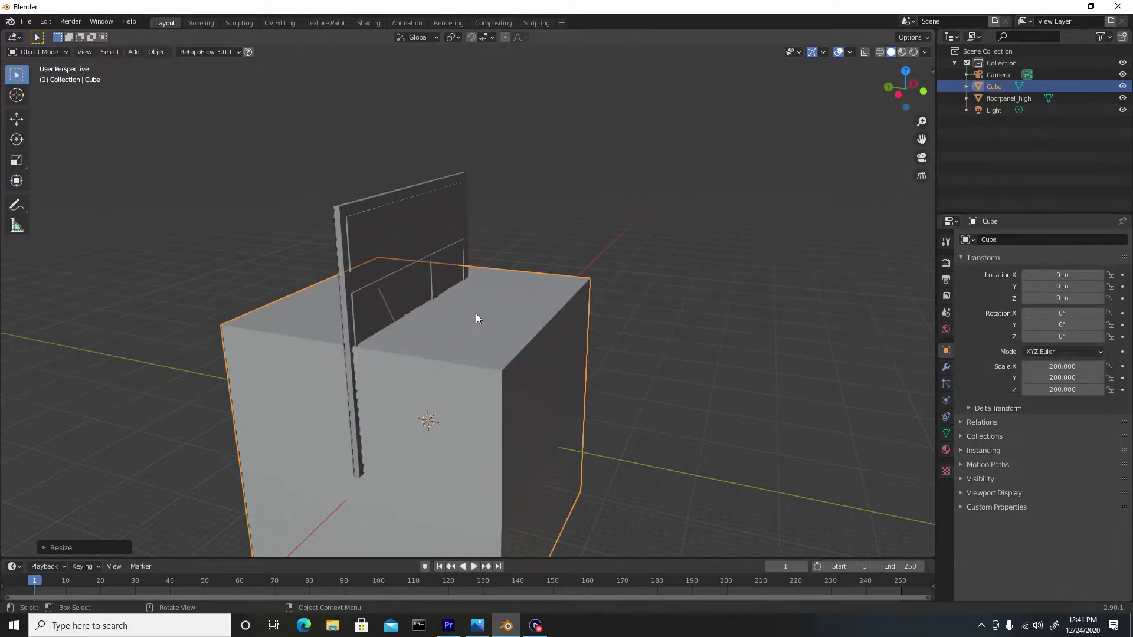
pyautogui.press('Tab')
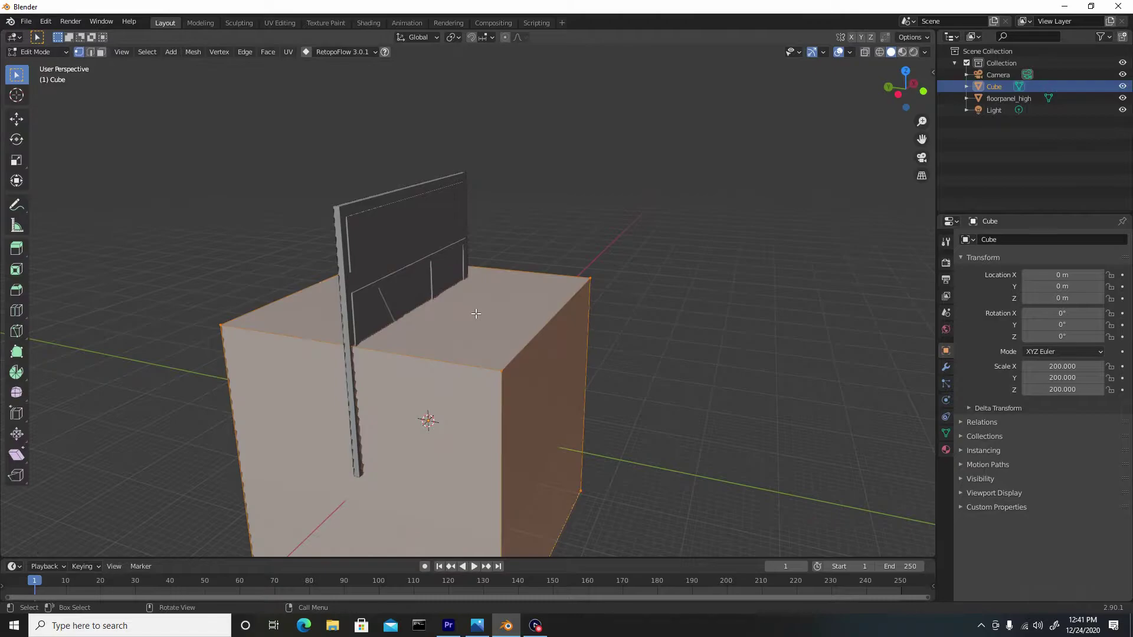
pyautogui.click(101, 52)
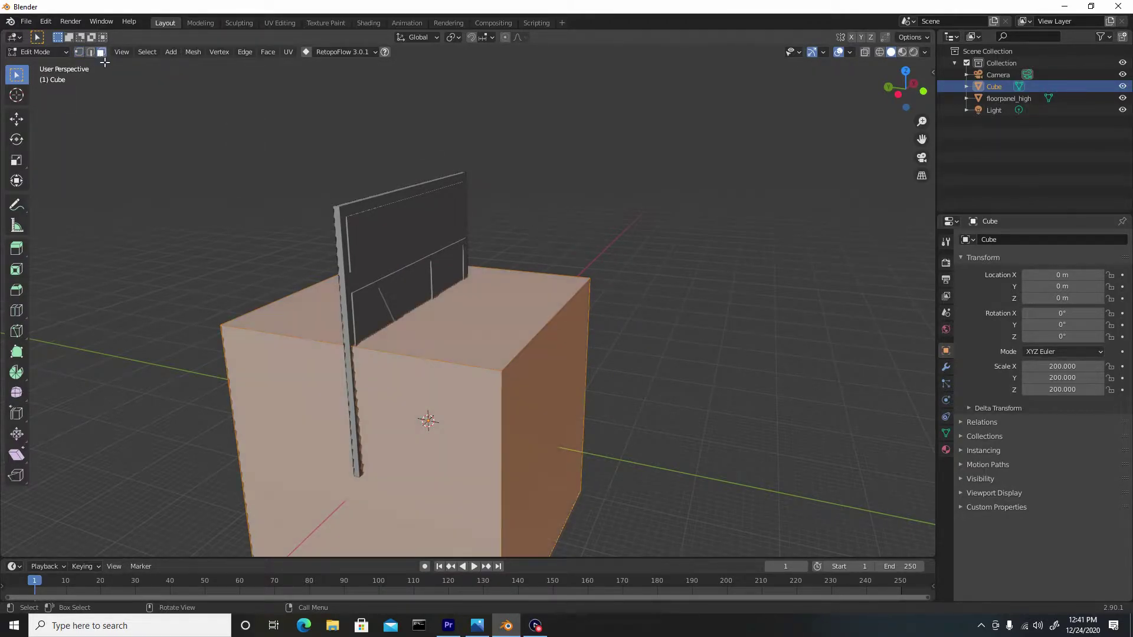
pyautogui.click(19, 120)
pyautogui.moveTo(314, 389); pyautogui.dragTo(323, 382, button='middle')
pyautogui.click(323, 382)
pyautogui.scroll(-5, 324, 382)
pyautogui.scroll(10, 354, 366)
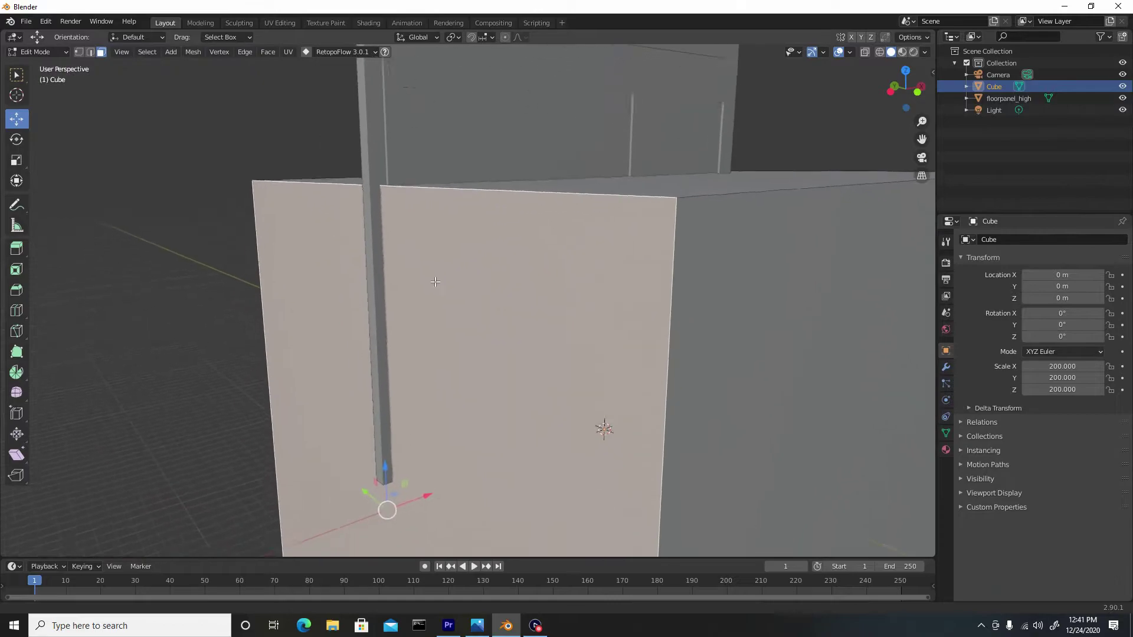
pyautogui.scroll(-2, 435, 282)
pyautogui.moveTo(342, 469); pyautogui.dragTo(324, 470)
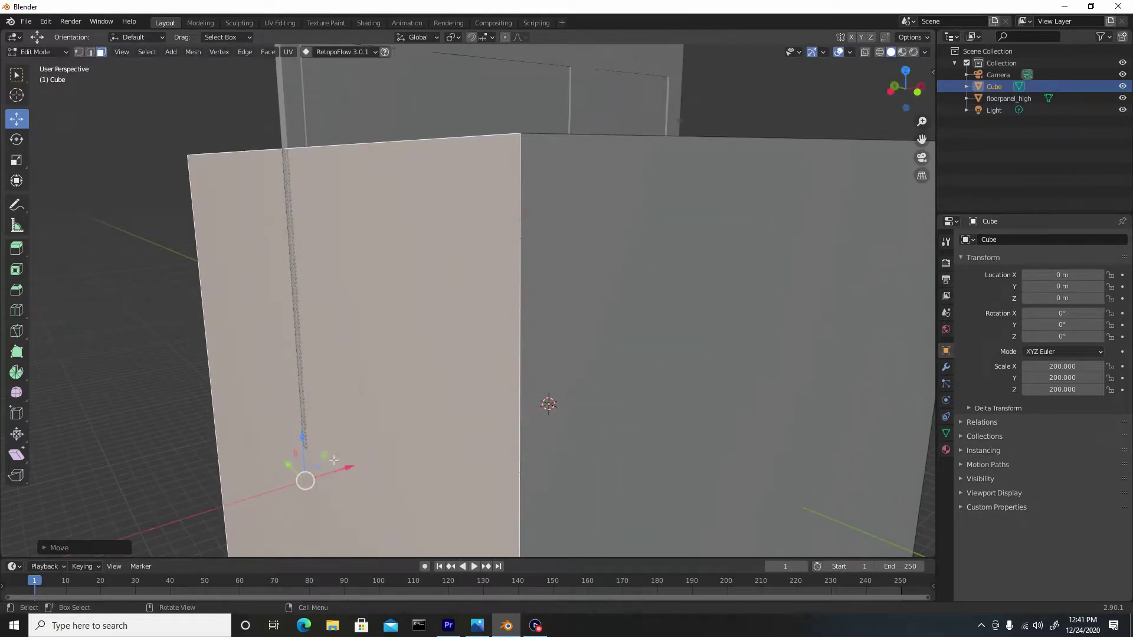
# Move the cube's opposite X-side face inwards to line up with the floor panel's other side edge
pyautogui.moveTo(323, 470); pyautogui.dragTo(704, 328, button='middle')
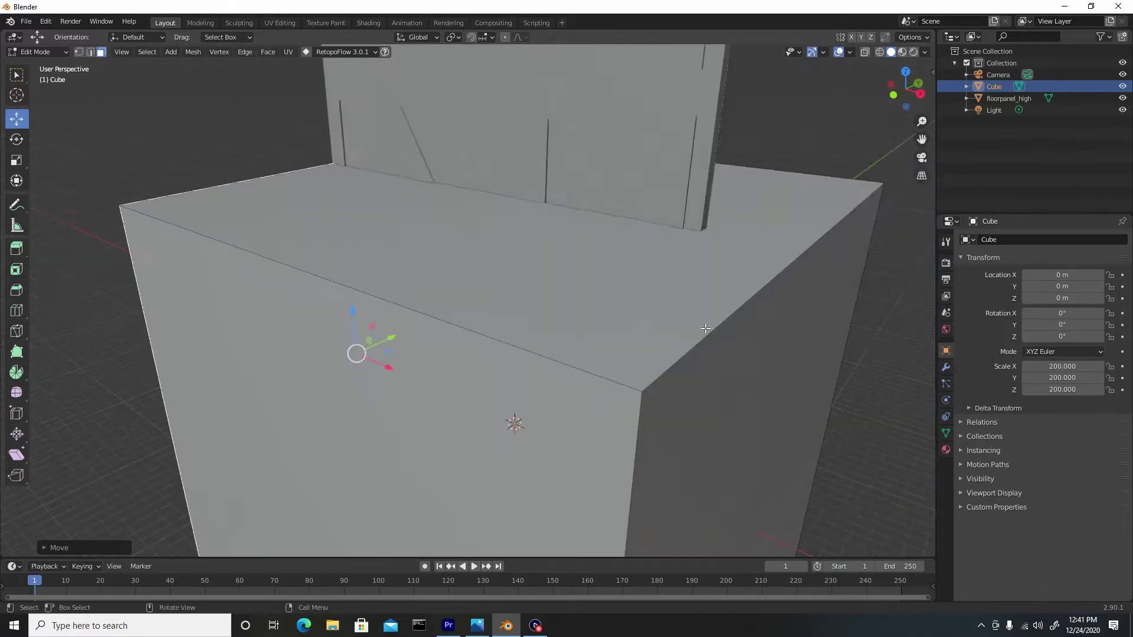
pyautogui.click(768, 370)
pyautogui.moveTo(787, 547); pyautogui.dragTo(713, 481)
pyautogui.scroll(-3, 605, 292)
# Raise the cube's top face along Z to the height of the floor panel's upper edge
pyautogui.click(553, 255)
pyautogui.keyDown('shift'); pyautogui.moveTo(551, 254); pyautogui.dragTo(400, 294, button='middle'); pyautogui.keyUp('shift')
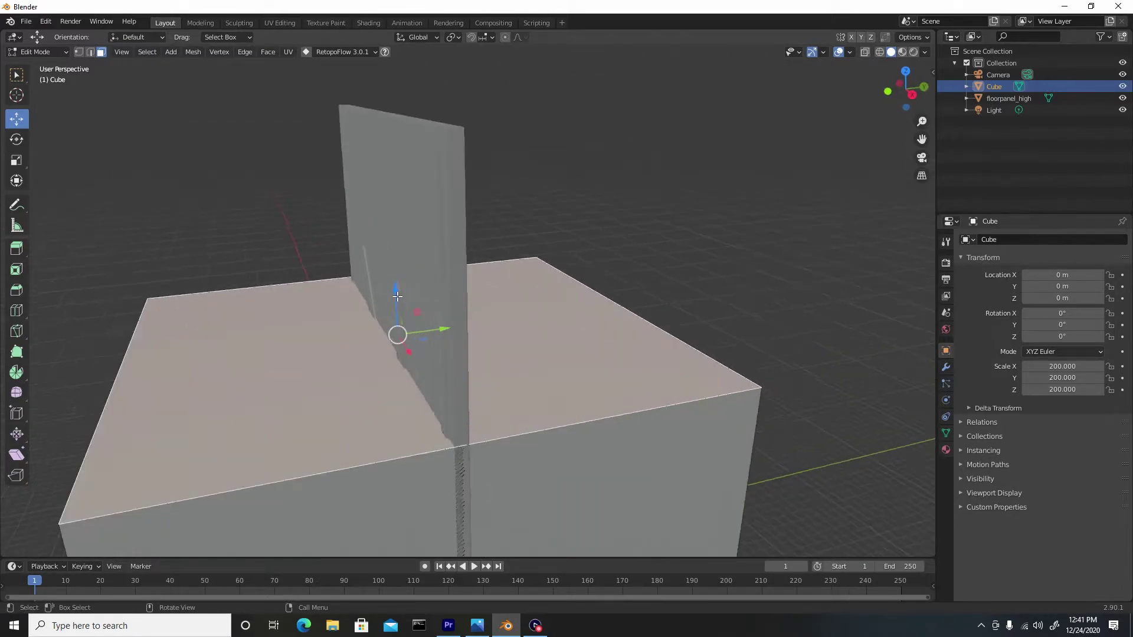
pyautogui.moveTo(395, 295)
pyautogui.mouseDown()
pyautogui.moveTo(397, 68)
pyautogui.moveTo(408, 72)
pyautogui.mouseUp()
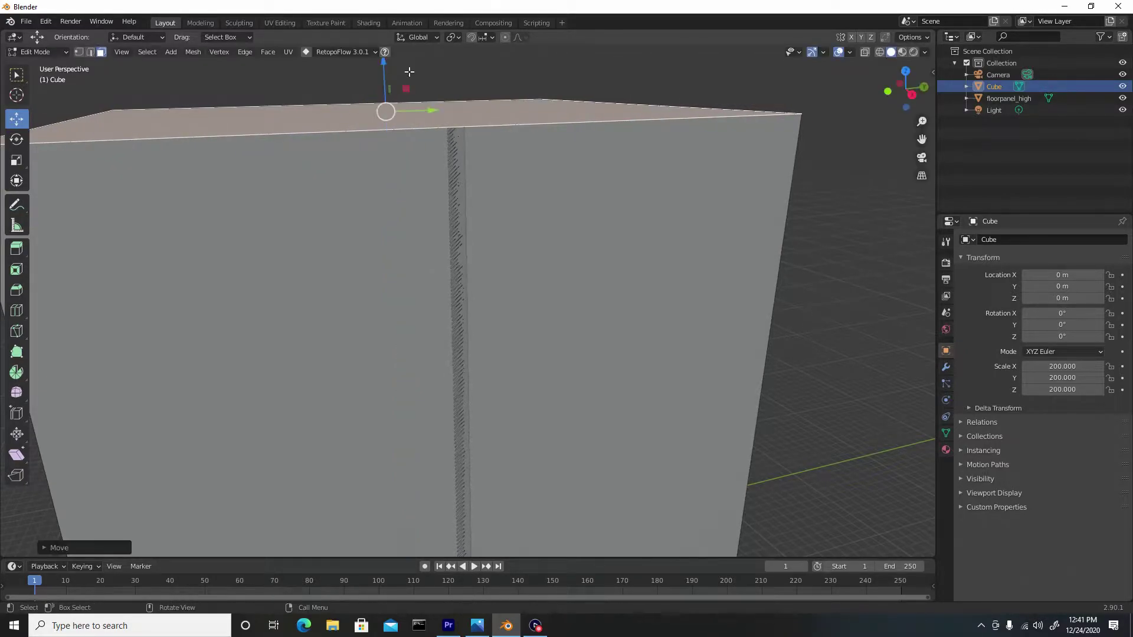
# Move the cube's bottom face up along Z to line up with the base of the floor panel
pyautogui.scroll(-5, 429, 133)
pyautogui.moveTo(429, 354); pyautogui.dragTo(440, 236, button='middle')
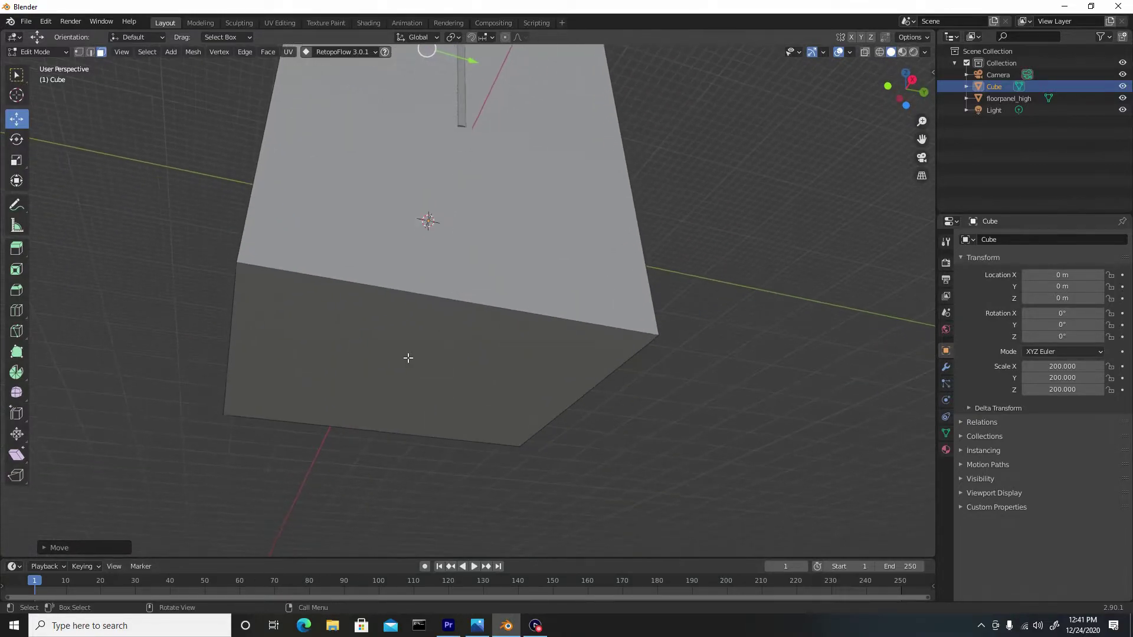
pyautogui.click(409, 358)
pyautogui.moveTo(415, 348); pyautogui.dragTo(407, 187)
pyautogui.moveTo(408, 189); pyautogui.dragTo(419, 282, button='middle')
# Move the cube's Y-side face inwards until it lies against the floor panel's detailed surface
pyautogui.click(251, 240)
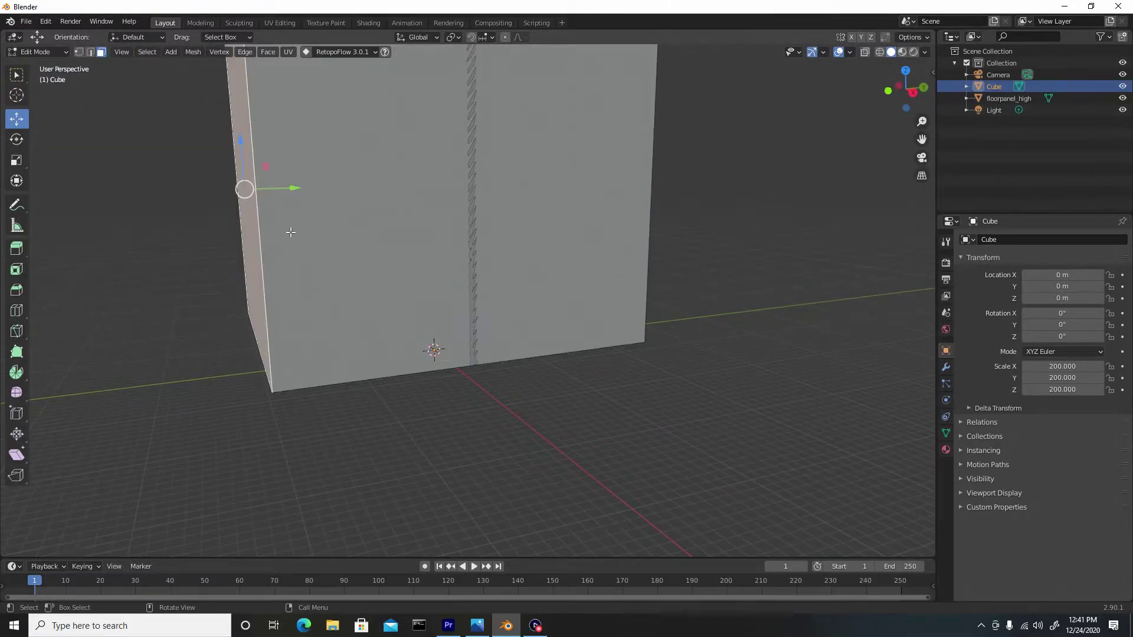
pyautogui.moveTo(289, 192); pyautogui.dragTo(457, 227)
pyautogui.moveTo(457, 228); pyautogui.dragTo(399, 267, button='middle')
pyautogui.scroll(5, 400, 267)
pyautogui.moveTo(369, 217); pyautogui.dragTo(436, 219, button='middle')
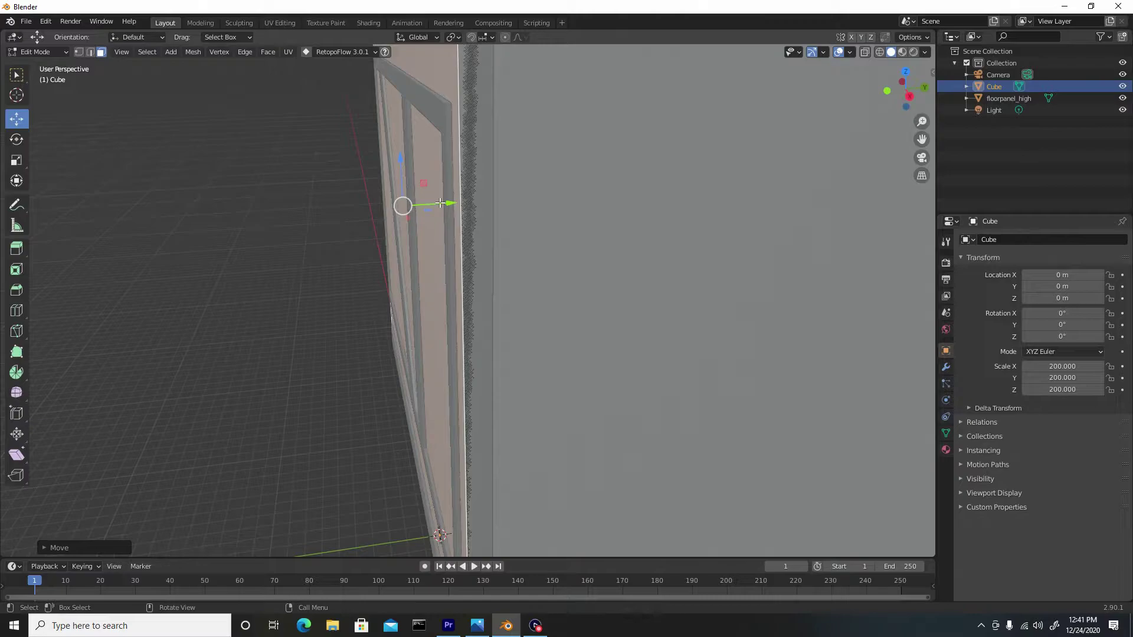
pyautogui.scroll(-5, 442, 203)
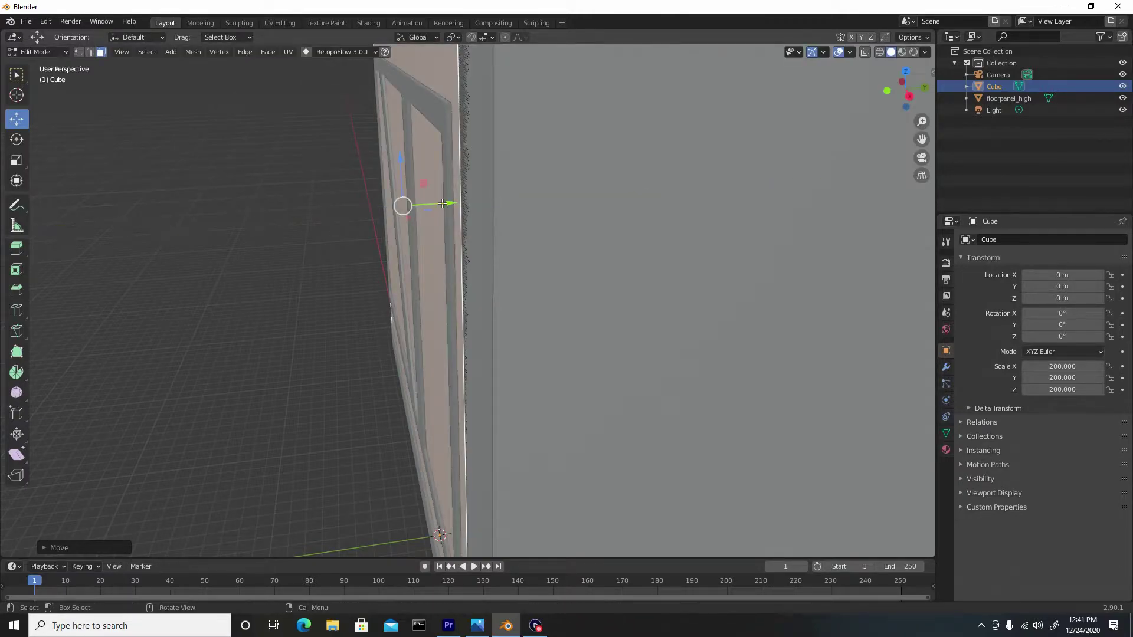
pyautogui.scroll(-2, 441, 202)
pyautogui.scroll(3, 449, 137)
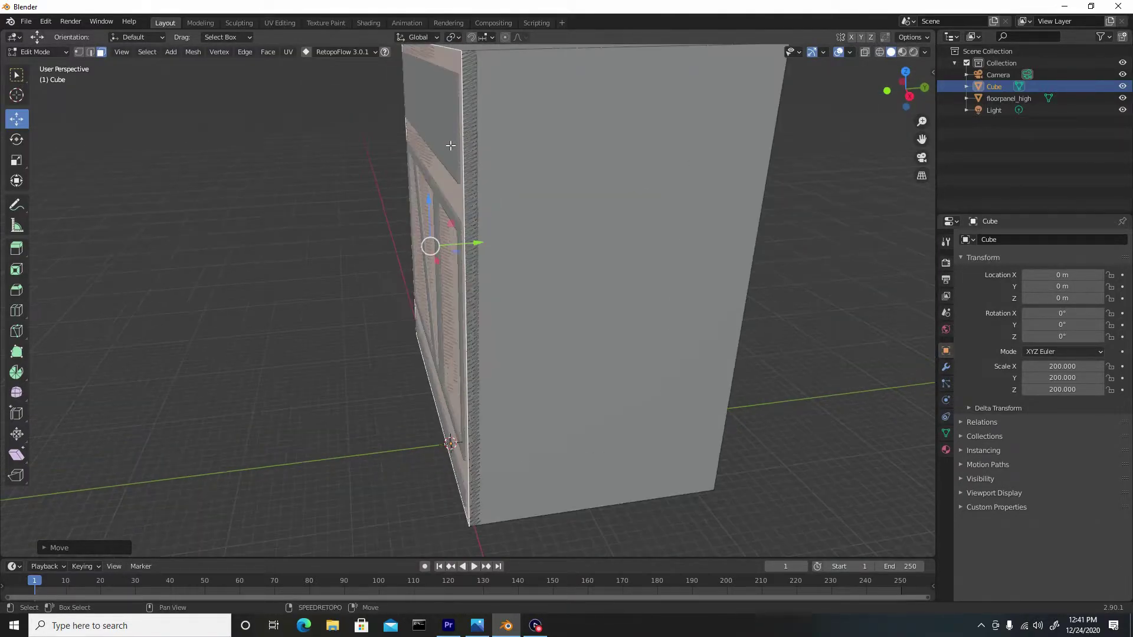
pyautogui.scroll(-1, 454, 141)
pyautogui.scroll(5, 466, 154)
pyautogui.scroll(-3, 474, 420)
# Move the cube's opposite Y-side face inwards along Y to reduce the box to the floor panel's thickness
pyautogui.moveTo(474, 419); pyautogui.dragTo(655, 423, button='middle')
pyautogui.scroll(-3, 561, 269)
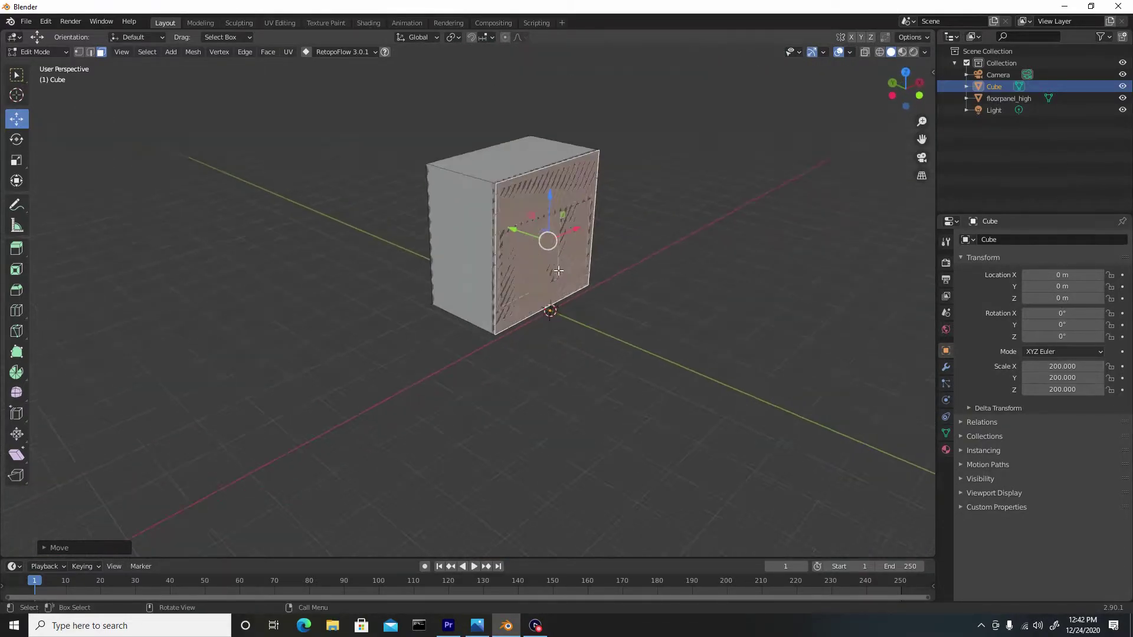
pyautogui.scroll(4, 556, 281)
pyautogui.moveTo(517, 268); pyautogui.dragTo(584, 275, button='middle')
pyautogui.moveTo(504, 218)
pyautogui.mouseDown(button='middle')
pyautogui.moveTo(549, 285)
pyautogui.moveTo(384, 179)
pyautogui.moveTo(492, 220)
pyautogui.mouseUp(button='middle')
pyautogui.click(492, 220)
pyautogui.moveTo(420, 222); pyautogui.dragTo(591, 203)
# Add a horizontal loop cut near the top of the box, along the lower edge of the panel's upper border
pyautogui.moveTo(591, 204); pyautogui.dragTo(372, 238, button='middle')
pyautogui.scroll(-2, 451, 204)
pyautogui.scroll(2, 446, 209)
pyautogui.press('ctrl')
pyautogui.hotkey('ctrl', 'r')
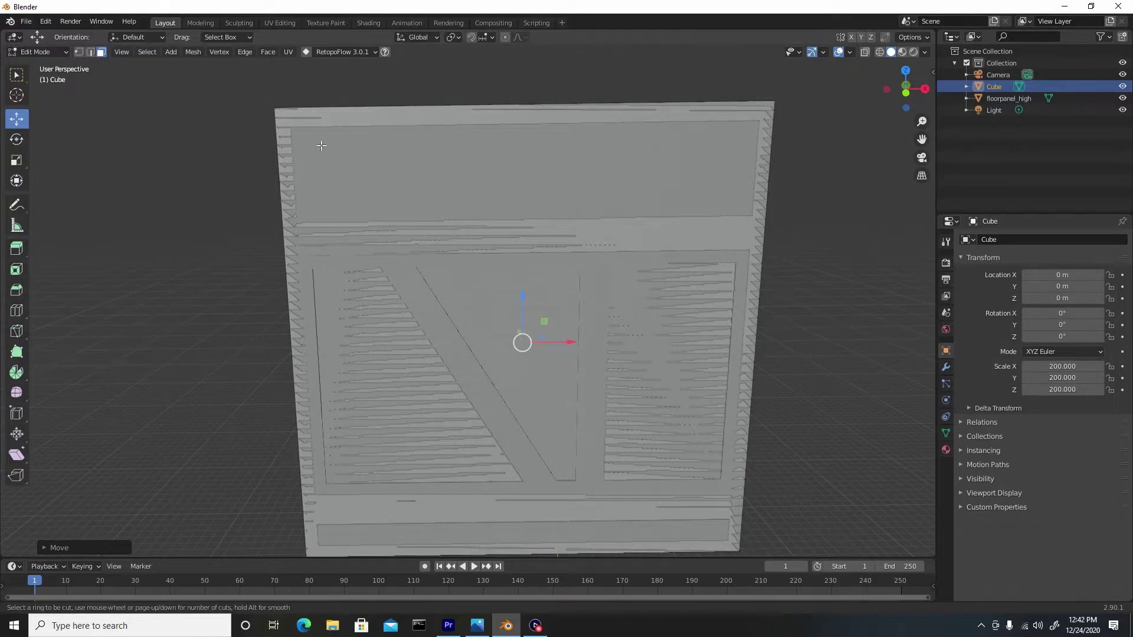
pyautogui.click(304, 340)
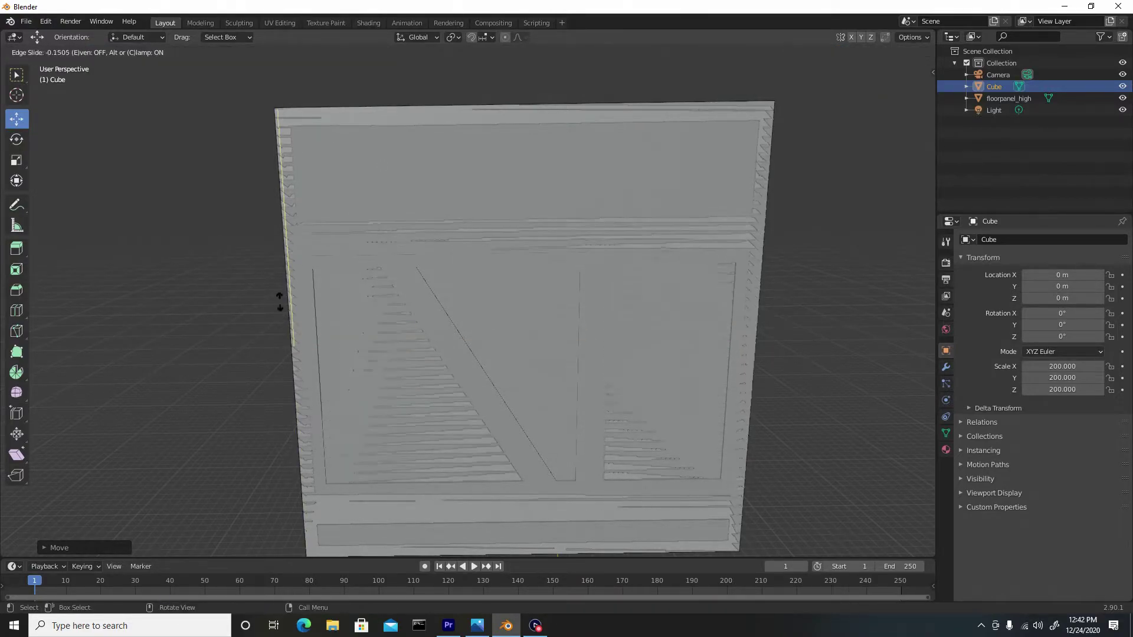
pyautogui.click(254, 132)
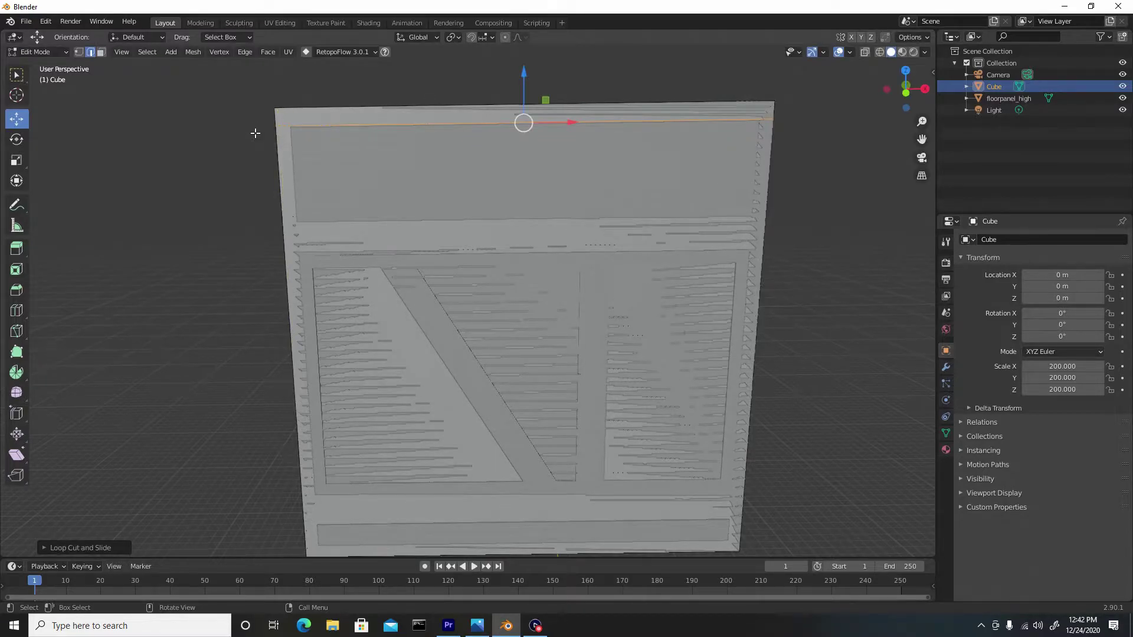
pyautogui.scroll(5, 379, 205)
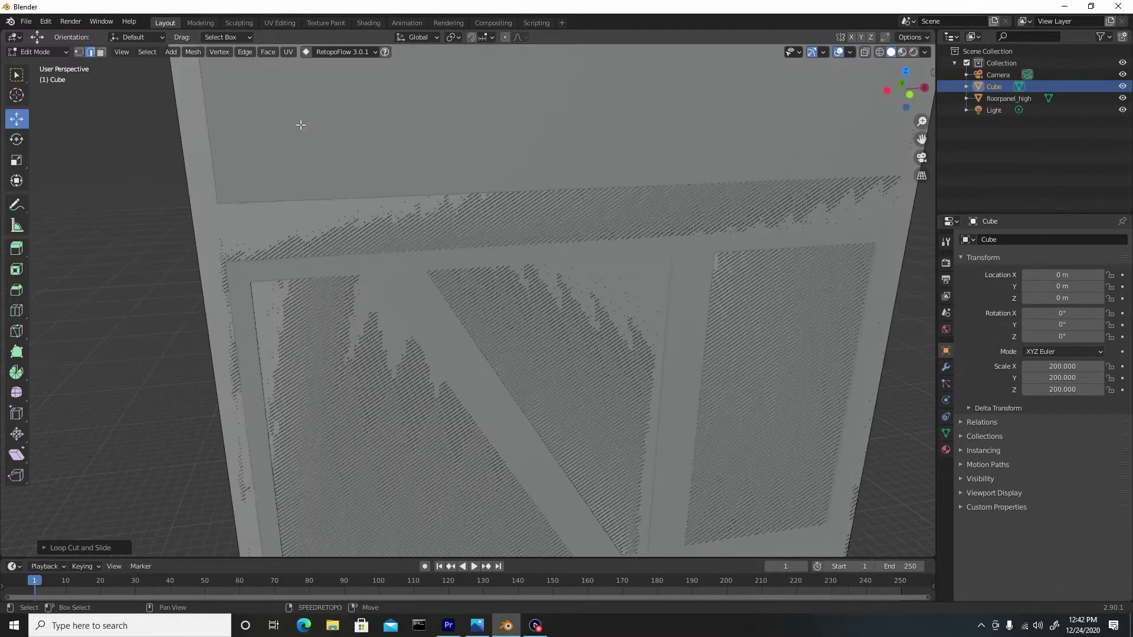
pyautogui.keyDown('shift'); pyautogui.moveTo(379, 205); pyautogui.dragTo(384, 212, button='middle'); pyautogui.keyUp('shift')
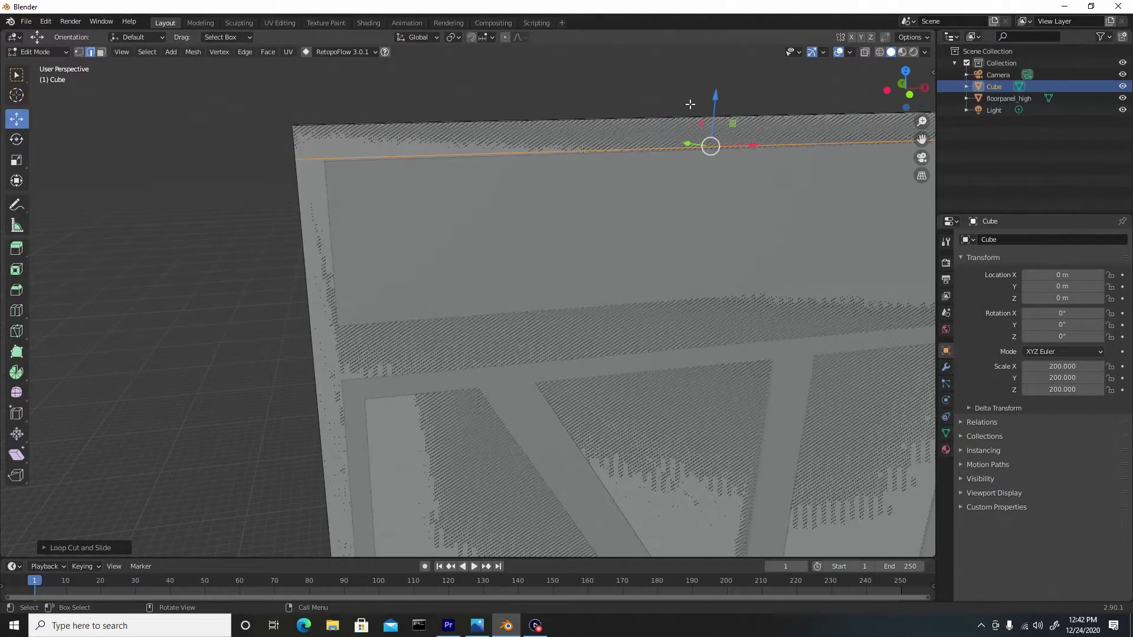
# Nudge the top loop cut slightly down along Z and add a horizontal loop cut along the lower edge of the upper recess
pyautogui.moveTo(712, 117); pyautogui.dragTo(713, 122)
pyautogui.scroll(-5, 499, 165)
pyautogui.moveTo(517, 292); pyautogui.dragTo(507, 287, button='middle')
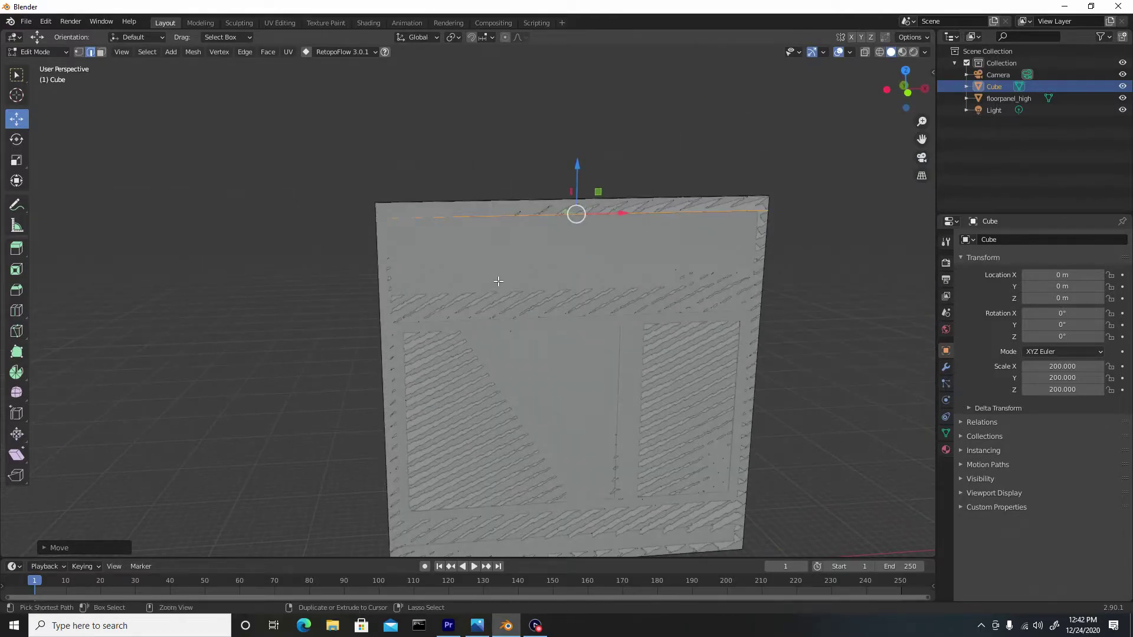
pyautogui.hotkey('ctrl', 'r')
pyautogui.click(371, 297)
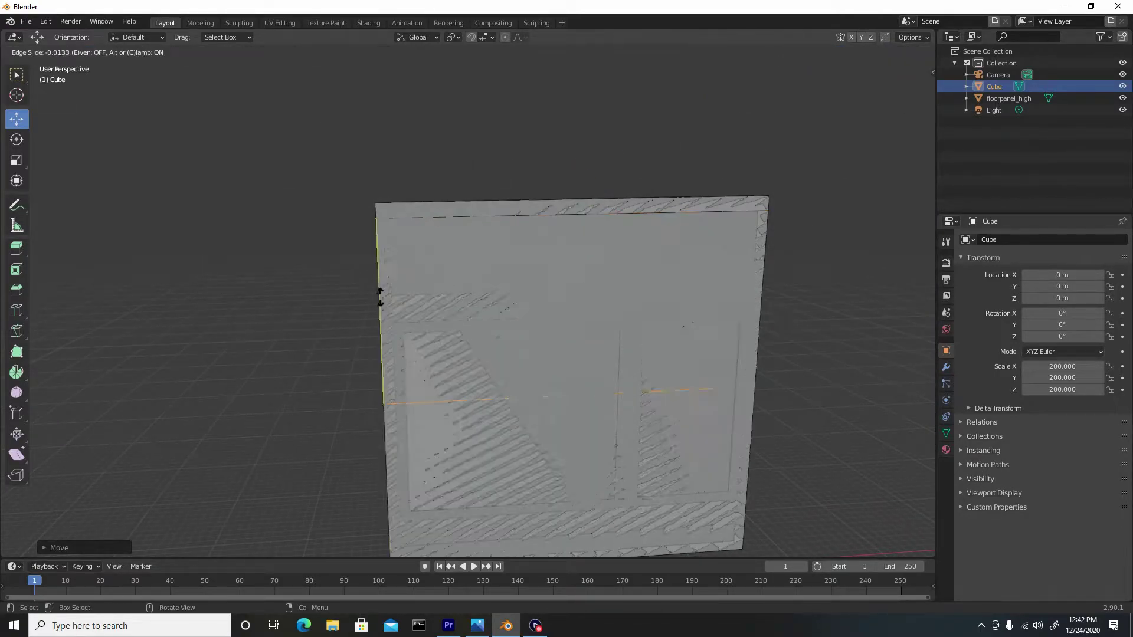
pyautogui.click(370, 193)
pyautogui.moveTo(370, 193); pyautogui.dragTo(513, 253, button='middle')
pyautogui.scroll(4, 516, 253)
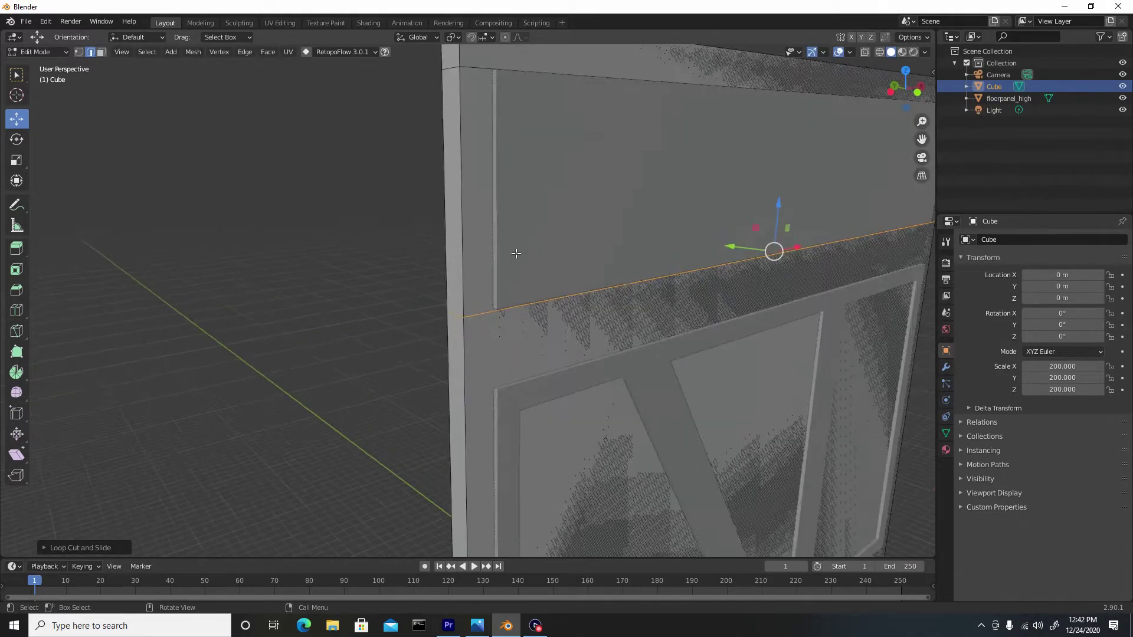
pyautogui.moveTo(680, 261); pyautogui.dragTo(600, 253, button='middle')
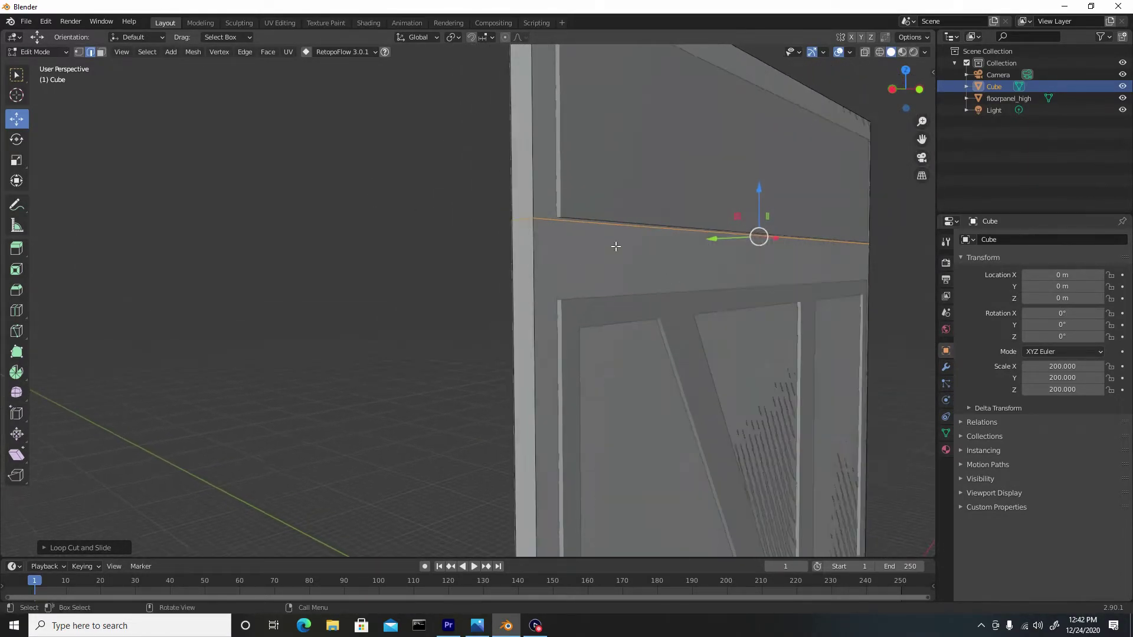
pyautogui.moveTo(758, 214); pyautogui.dragTo(758, 212)
# Add two horizontal loop cuts, along the top and bottom edges of the large recess containing the diagonal brace
pyautogui.hotkey('ctrl', 'r')
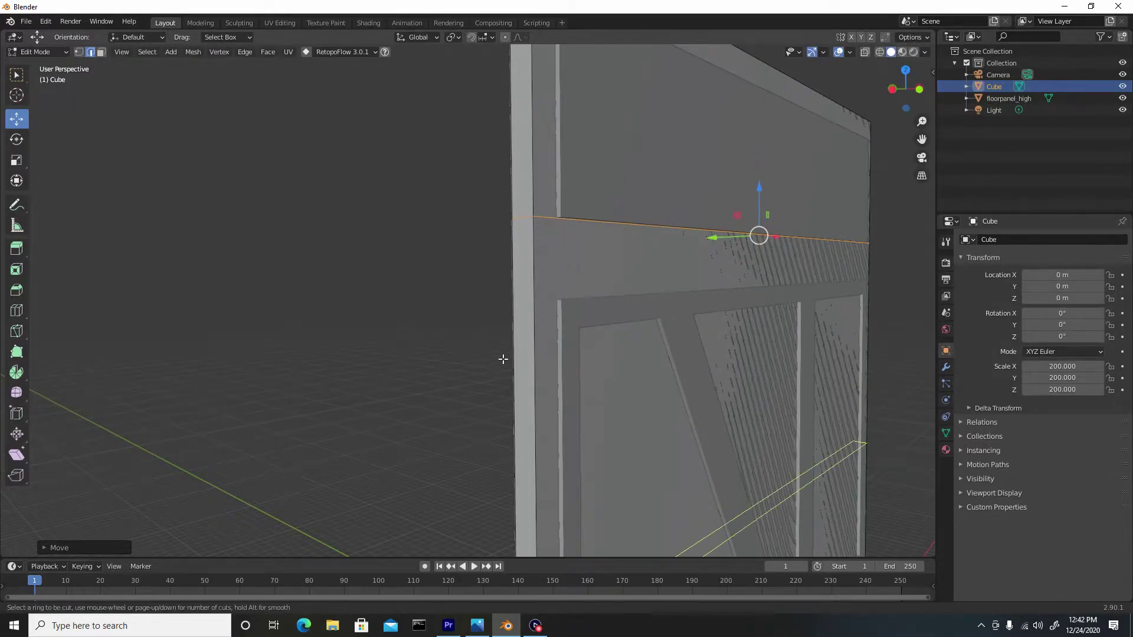
pyautogui.click(532, 363)
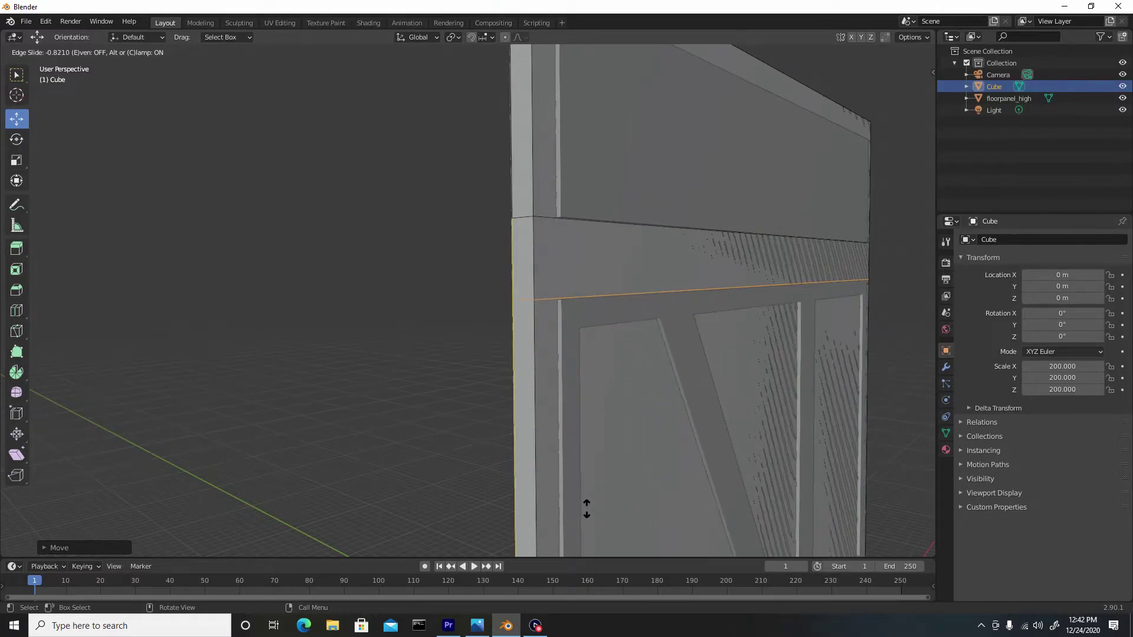
pyautogui.click(587, 508)
pyautogui.moveTo(582, 519); pyautogui.dragTo(484, 269, button='middle')
pyautogui.hotkey('ctrl', 'r')
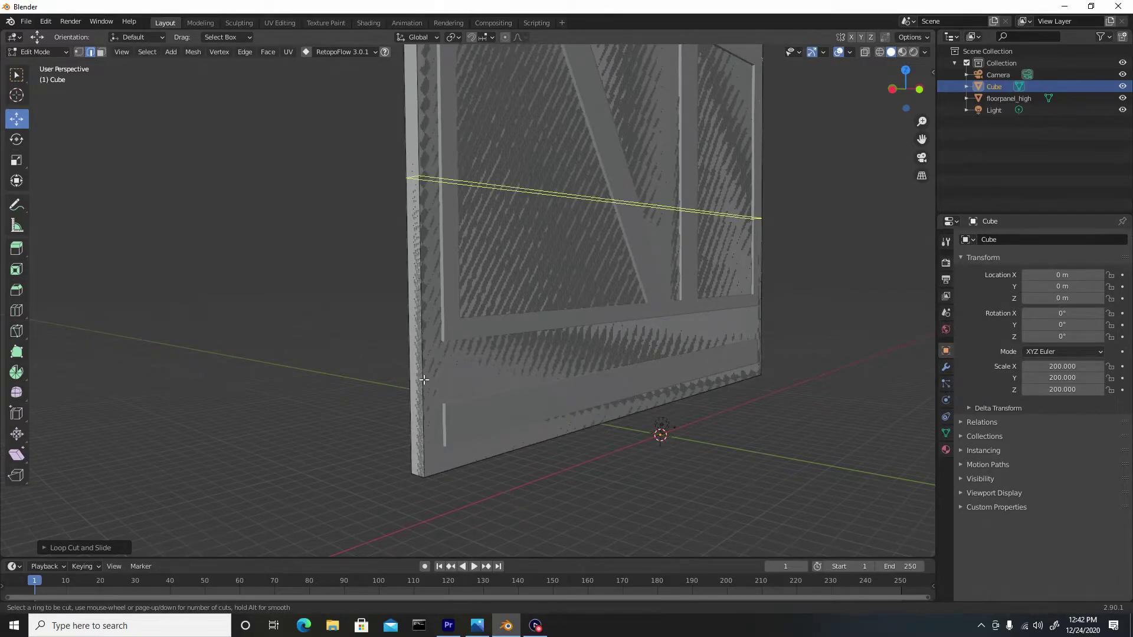
pyautogui.click(425, 380)
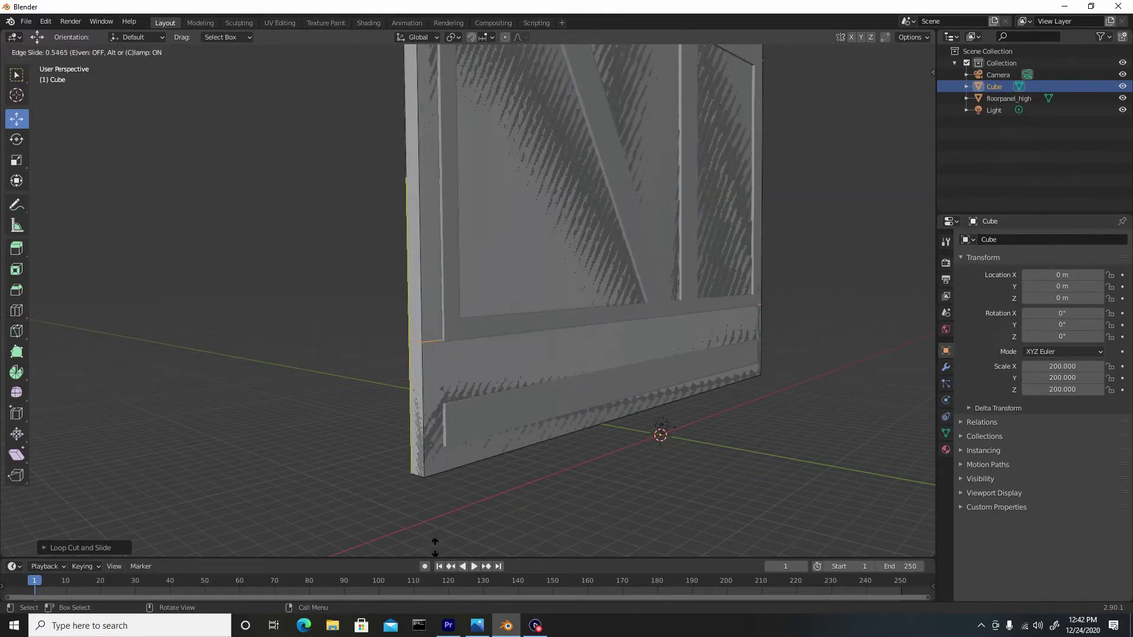
pyautogui.click(436, 549)
# Add two more horizontal loop cuts, along the upper and lower edges of the narrow recess near the base
pyautogui.scroll(2, 442, 380)
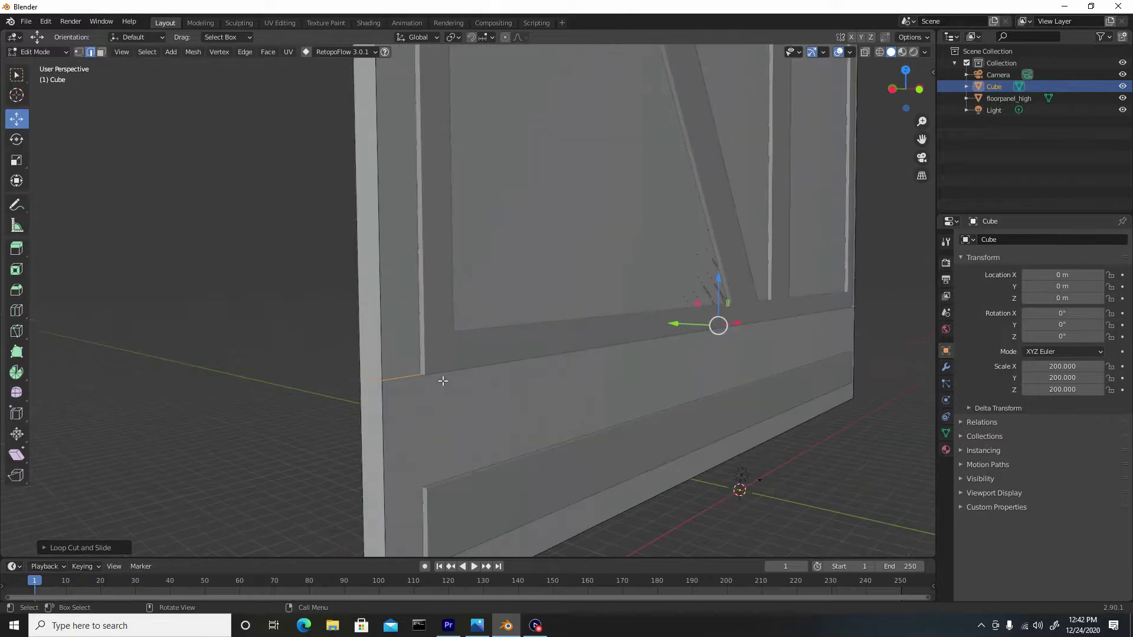
pyautogui.scroll(2, 443, 370)
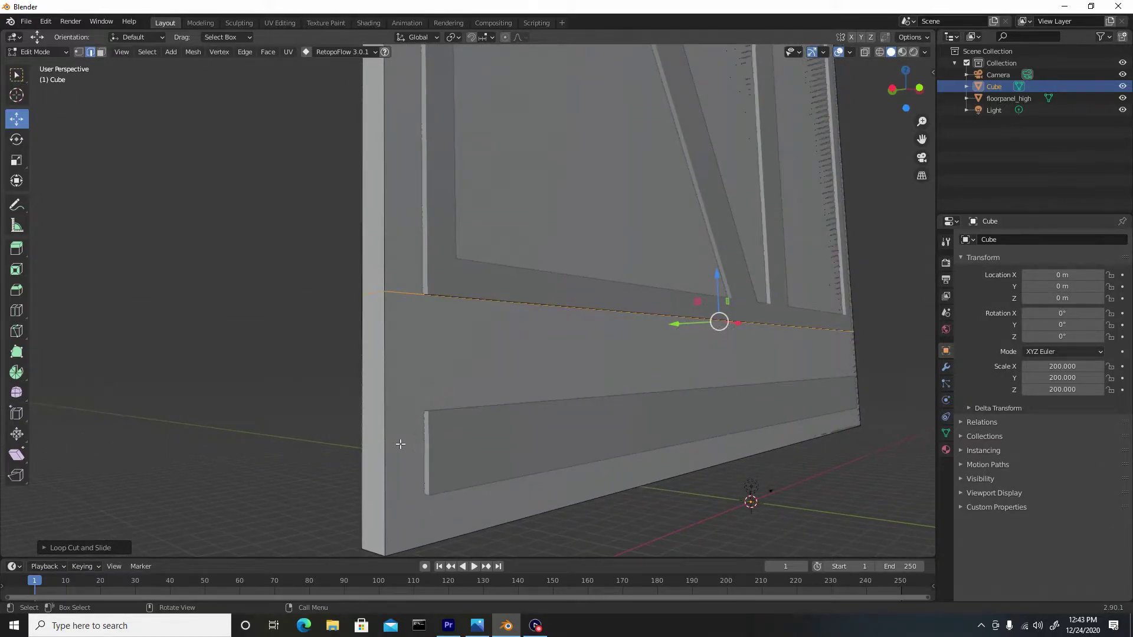
pyautogui.hotkey('ctrl', 'r')
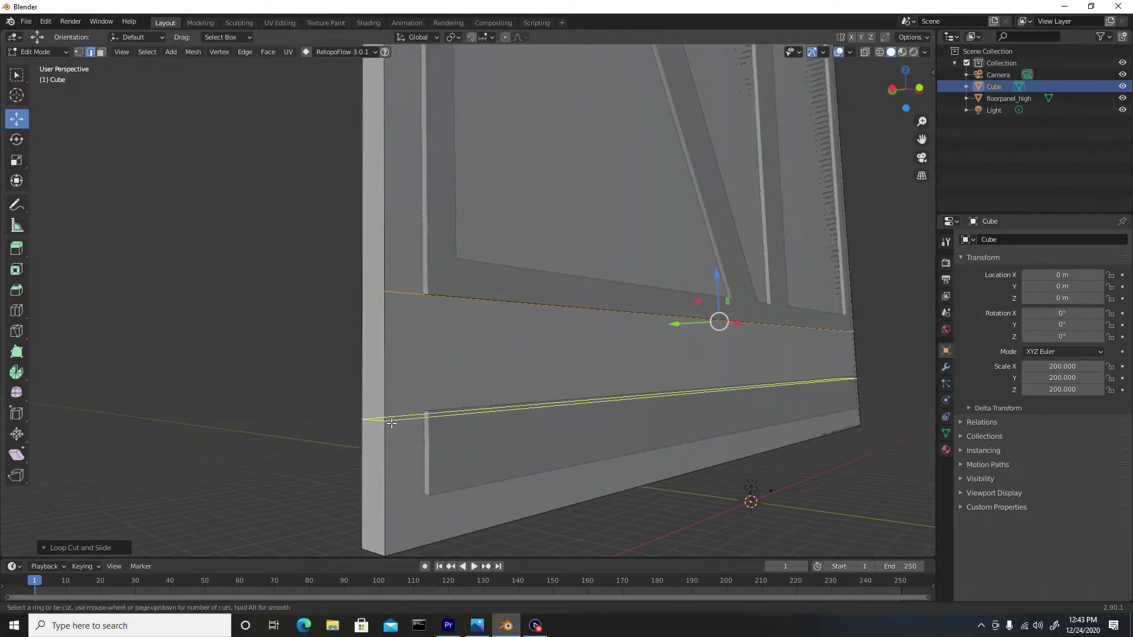
pyautogui.click(388, 420)
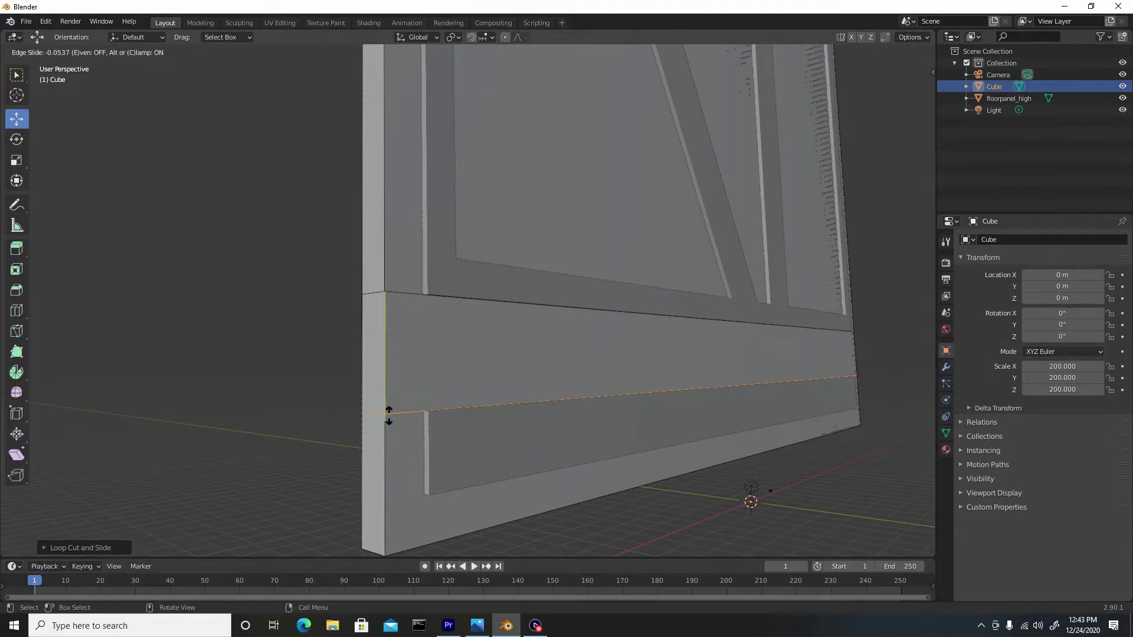
pyautogui.click(389, 415)
pyautogui.hotkey('ctrl', 'r')
pyautogui.click(378, 482)
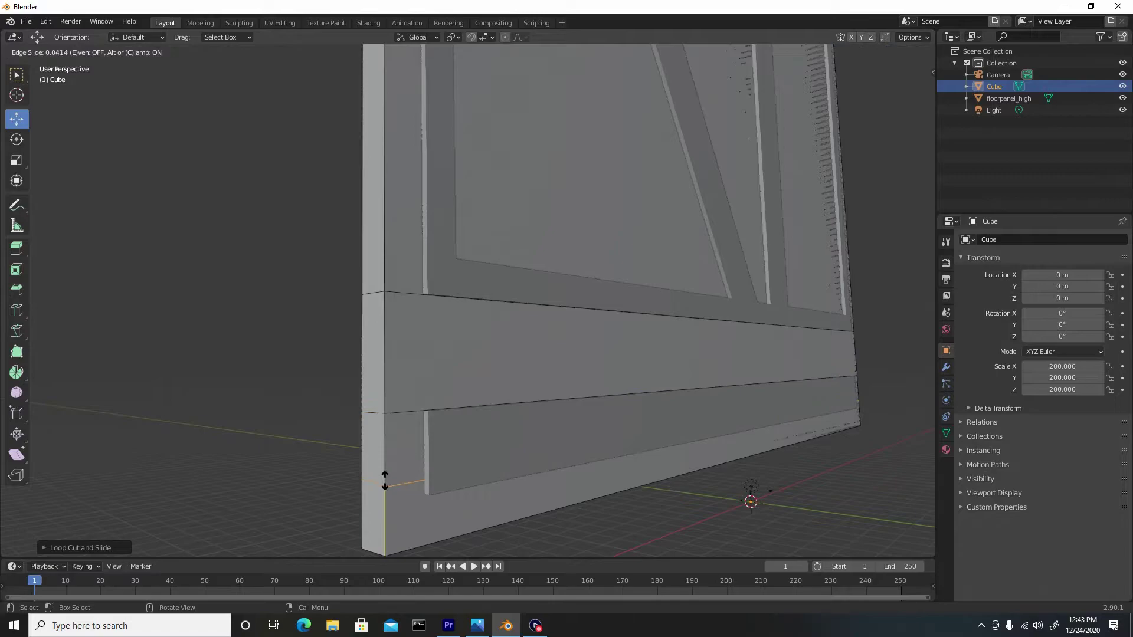
pyautogui.click(388, 497)
# Add two vertical loop cuts, one along the inner edge of each side border of the floor panel
pyautogui.moveTo(386, 462); pyautogui.dragTo(503, 352, button='middle')
pyautogui.hotkey('ctrl', 'r')
pyautogui.click(594, 245)
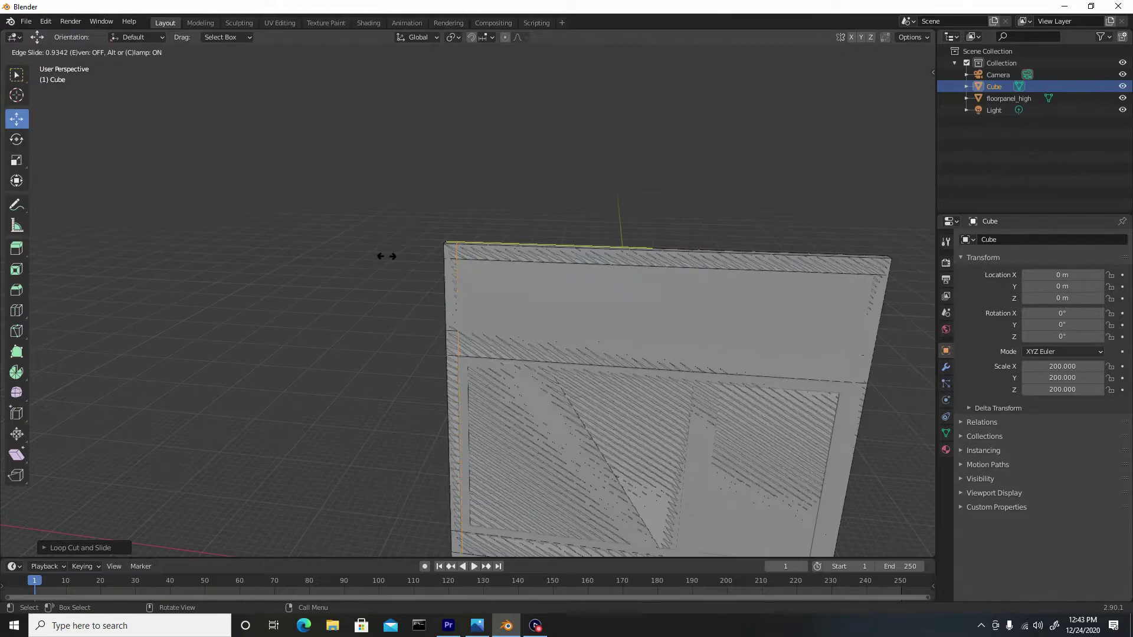
pyautogui.click(384, 256)
pyautogui.moveTo(439, 270); pyautogui.dragTo(459, 231, button='middle')
pyautogui.hotkey('ctrl', 'r')
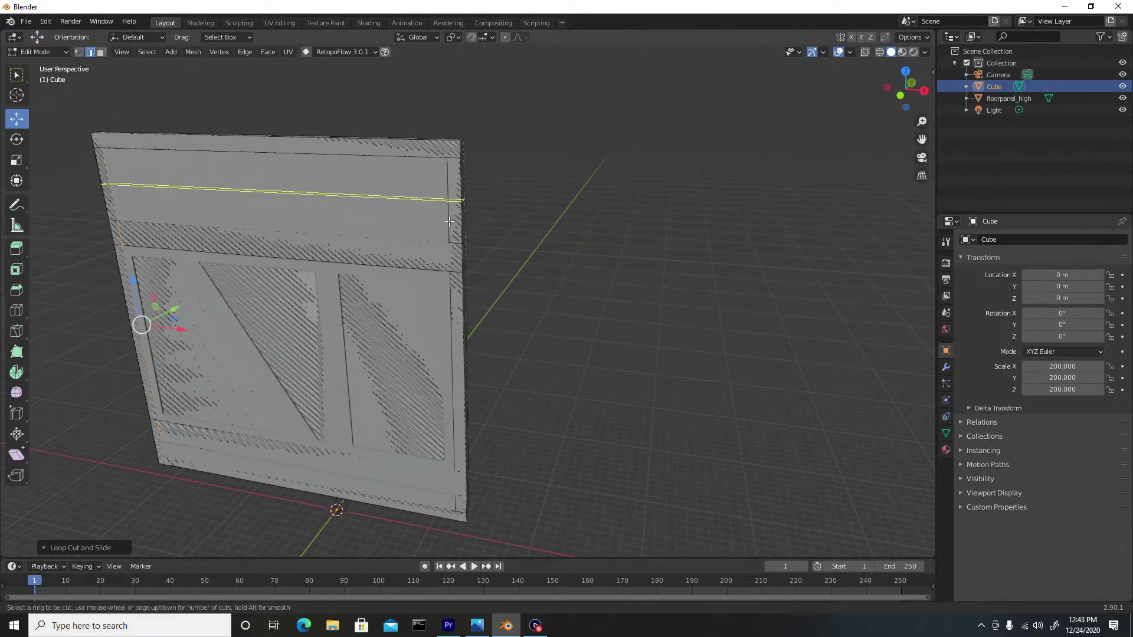
pyautogui.click(369, 146)
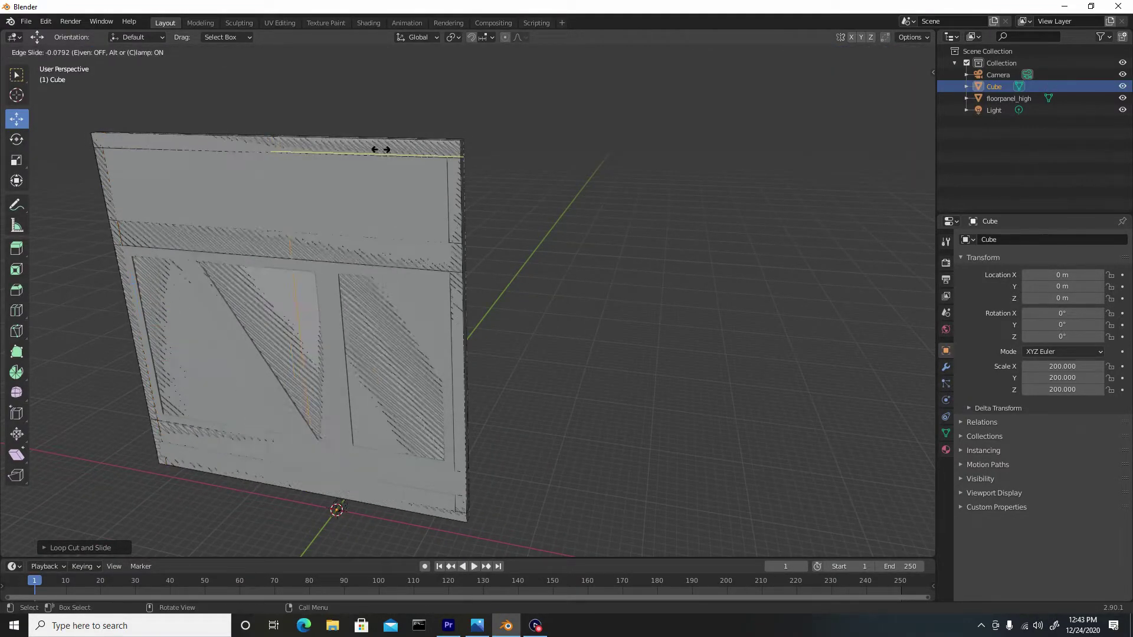
pyautogui.click(531, 240)
# Extrude the box's upper, middle and lower recess faces along their normals to fit the high-poly panel's surface
pyautogui.moveTo(495, 276); pyautogui.dragTo(569, 270, button='middle')
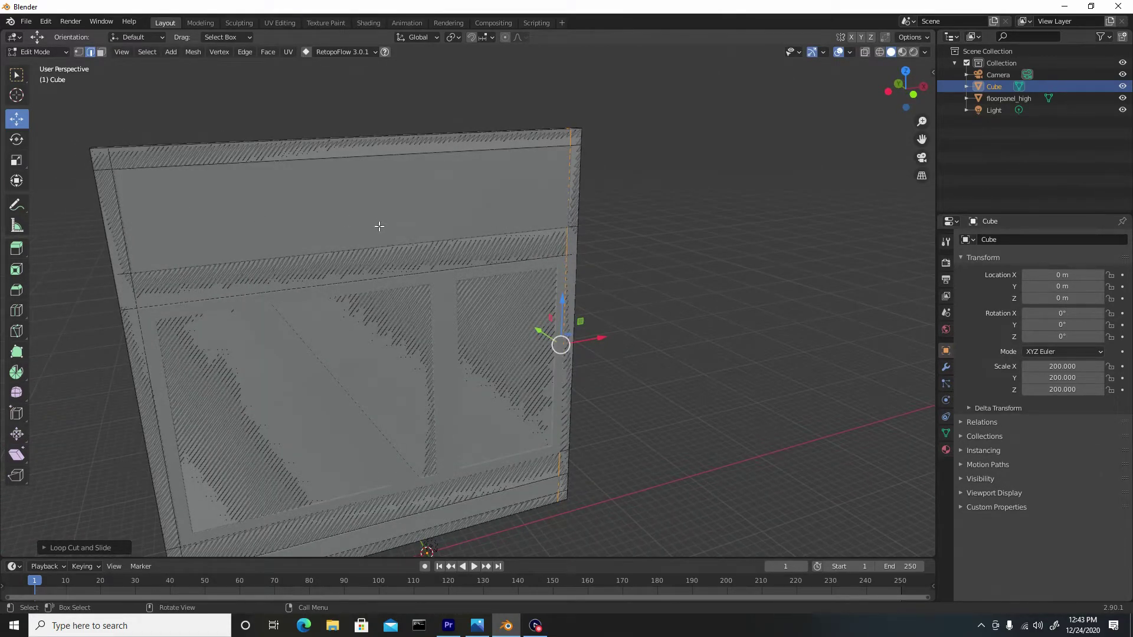
pyautogui.scroll(-2, 379, 246)
pyautogui.keyDown('alt'); pyautogui.click(333, 232); pyautogui.keyUp('alt')
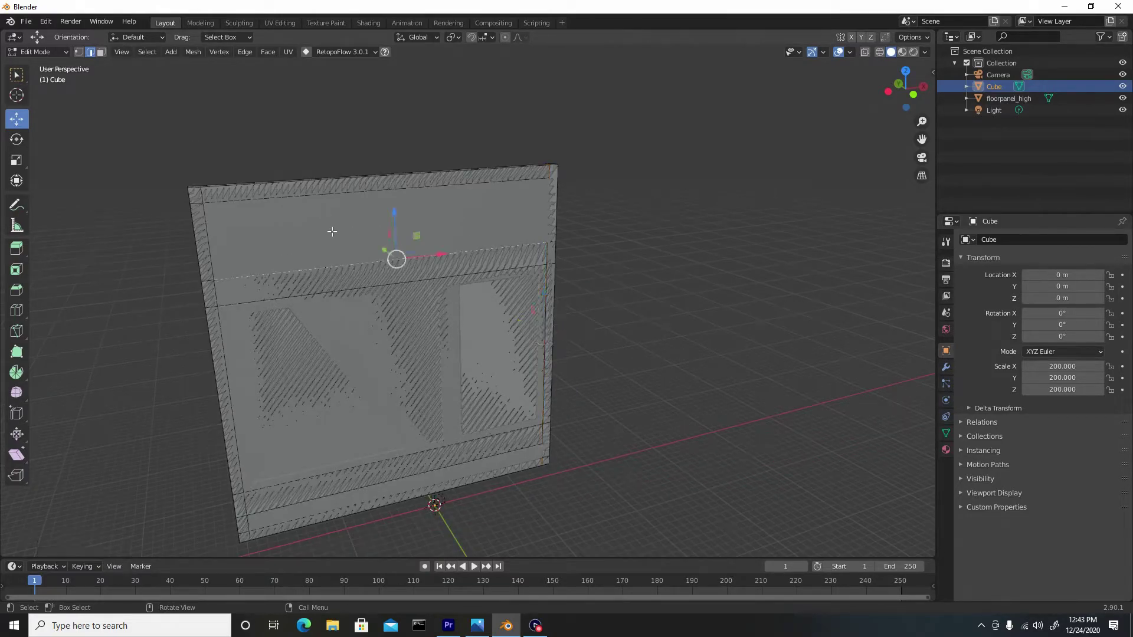
pyautogui.click(101, 52)
pyautogui.click(334, 237)
pyautogui.moveTo(333, 238); pyautogui.dragTo(318, 353, button='middle')
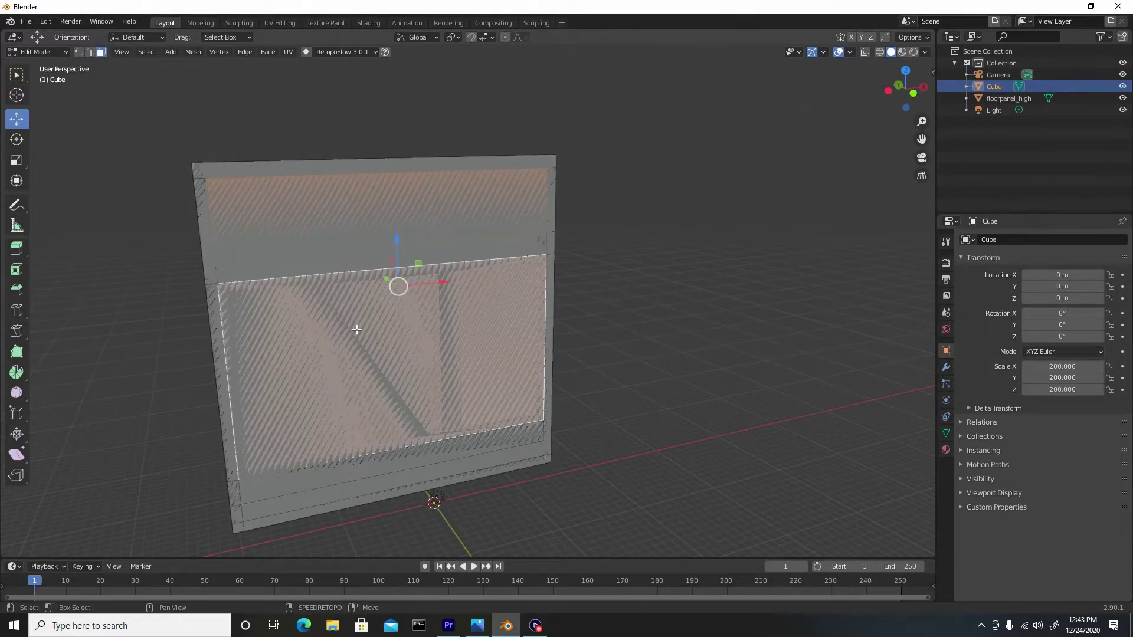
pyautogui.keyDown('shift'); pyautogui.click(389, 481); pyautogui.keyUp('shift')
pyautogui.moveTo(389, 481); pyautogui.dragTo(454, 343, button='middle')
pyautogui.scroll(5, 457, 448)
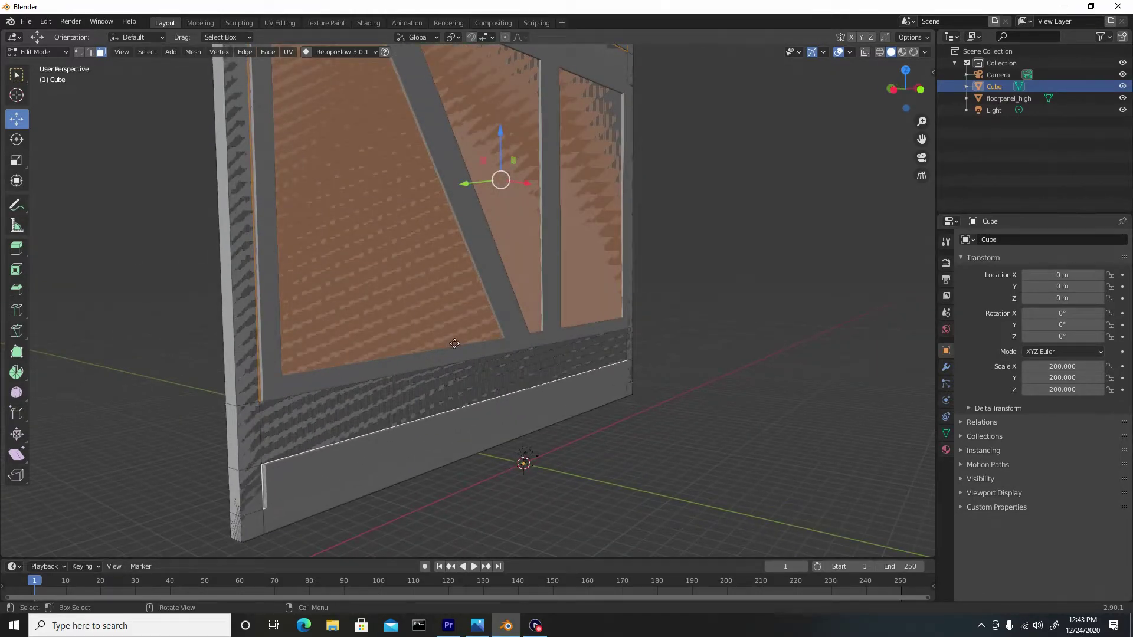
pyautogui.press('e')
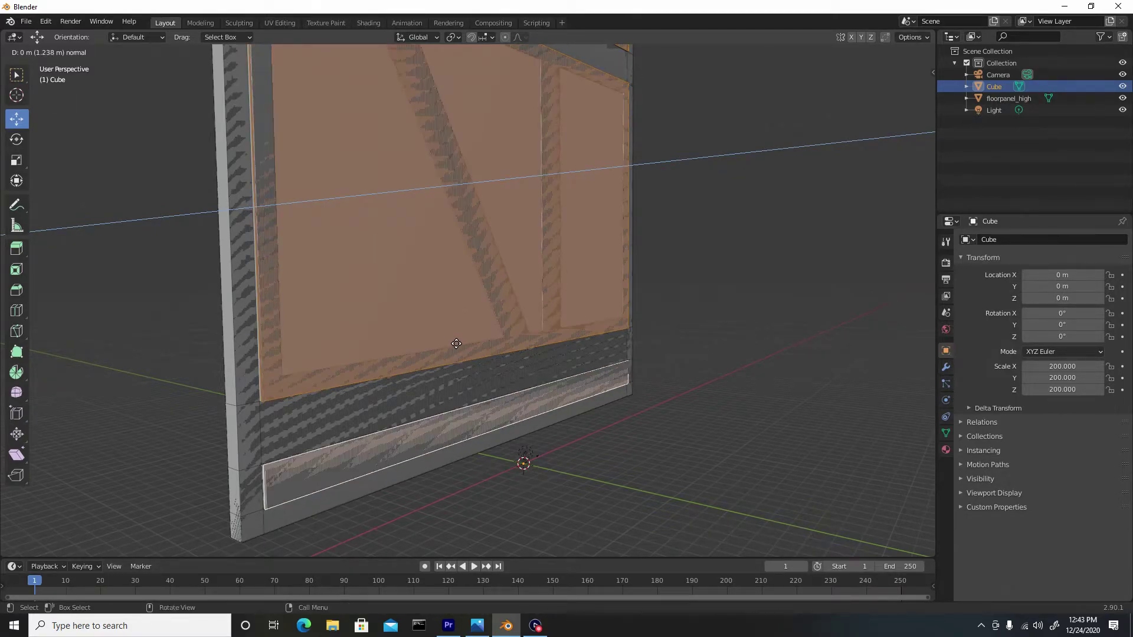
pyautogui.click(456, 343)
# Rename the cube object to floorpanel_low and hide the floorpanel_high object
pyautogui.scroll(-4, 456, 343)
pyautogui.moveTo(456, 343); pyautogui.dragTo(445, 309, button='middle')
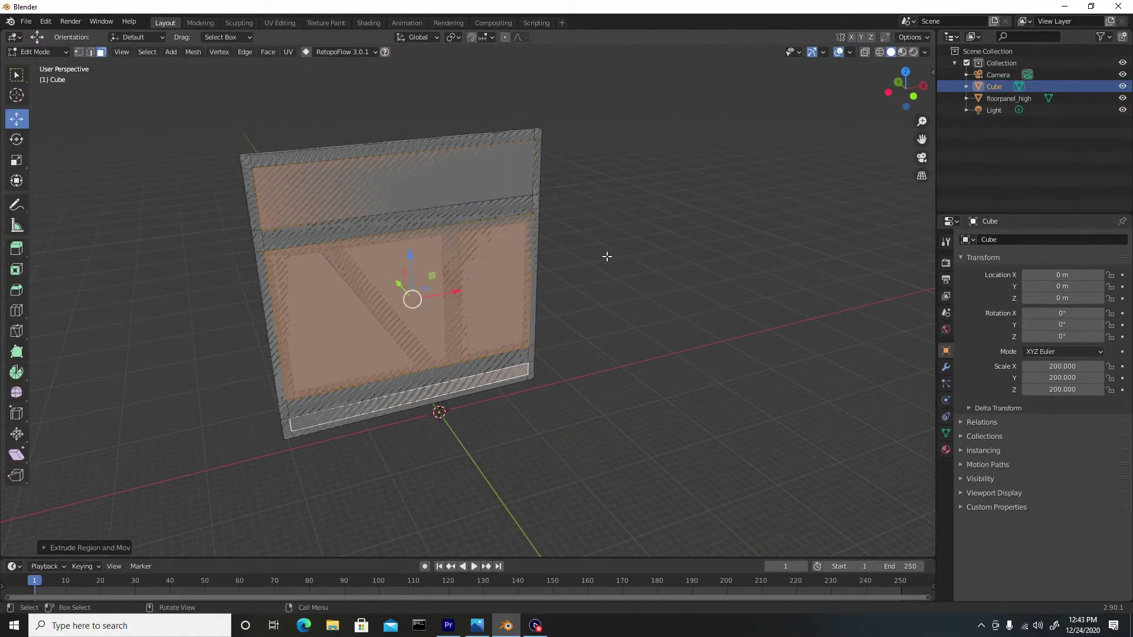
pyautogui.press('Tab')
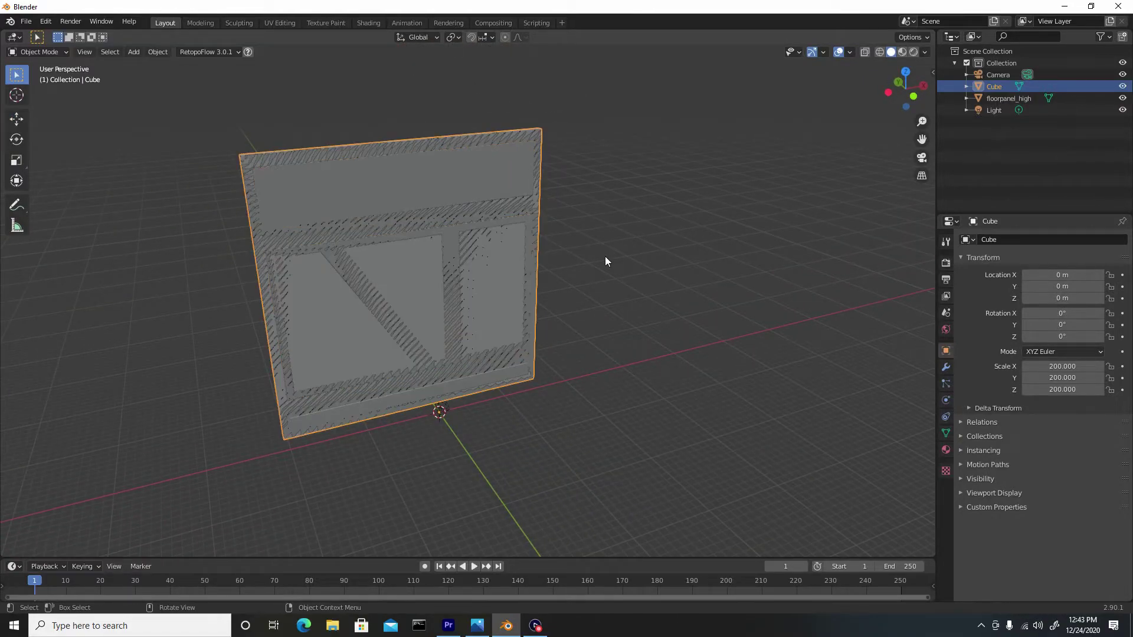
pyautogui.doubleClick(994, 87)
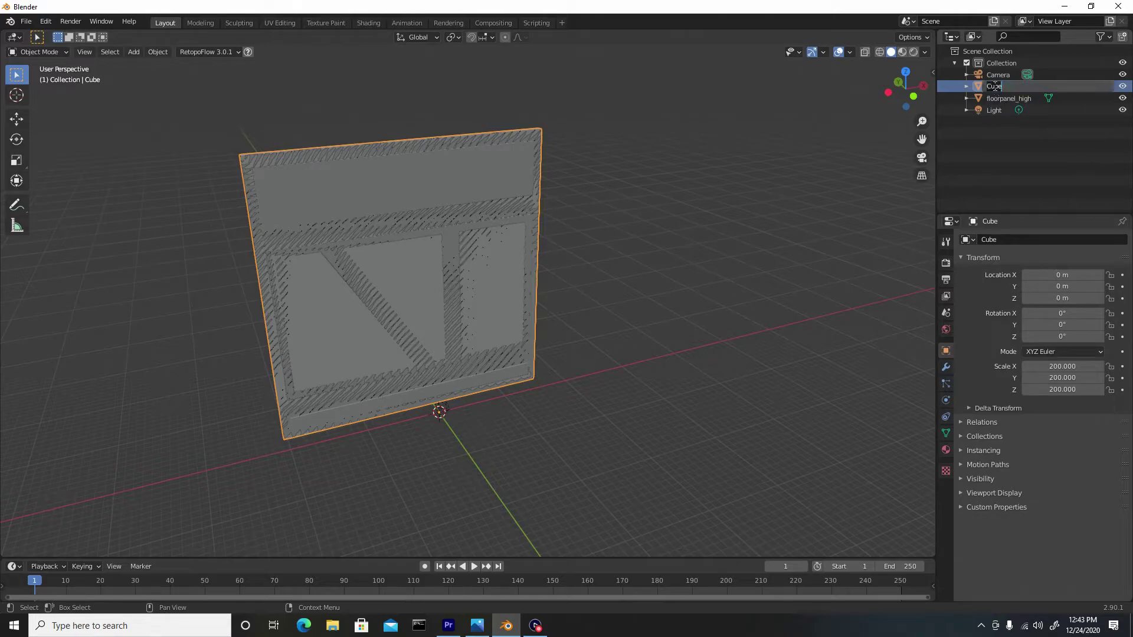
pyautogui.write('floorpanel_low')
pyautogui.press('Return')
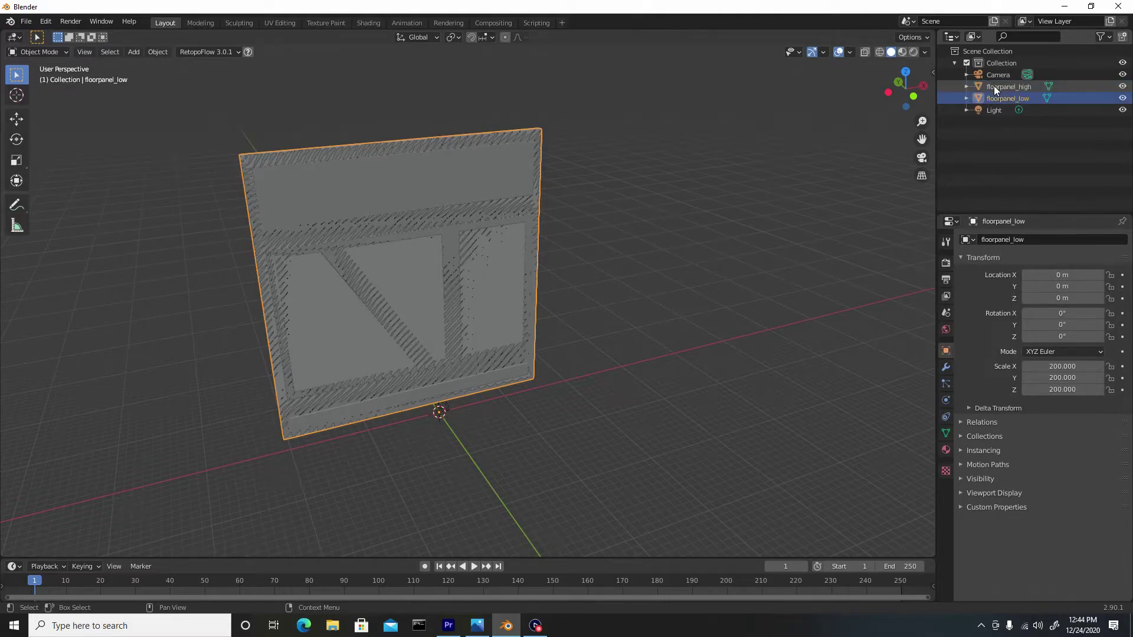
pyautogui.click(1122, 87)
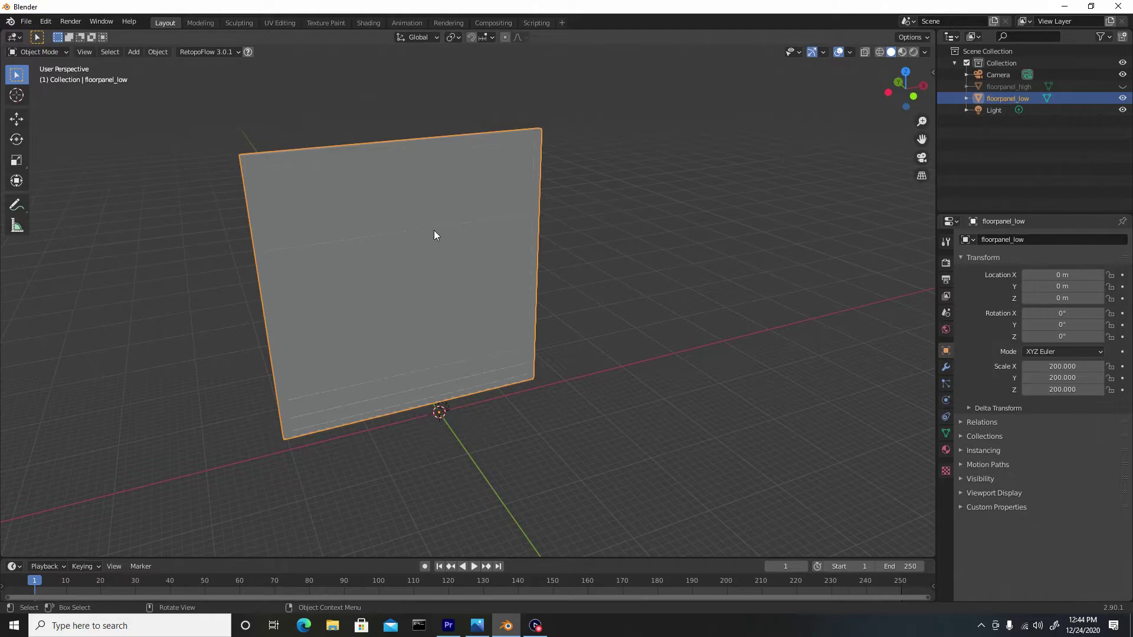
# Delete all the faces on the flat back side of floorpanel_low, including the narrow border and corner faces
pyautogui.press('Tab')
pyautogui.moveTo(435, 232); pyautogui.dragTo(639, 186, button='middle')
pyautogui.click(639, 186)
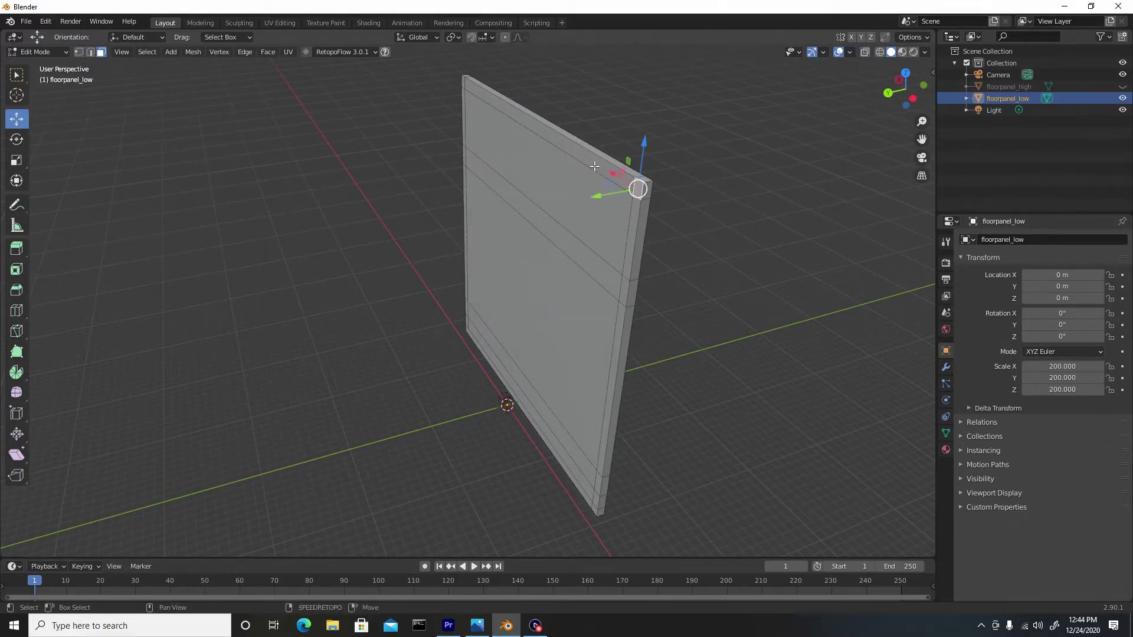
pyautogui.keyDown('shift'); pyautogui.click(595, 166); pyautogui.keyUp('shift')
pyautogui.keyDown('shift'); pyautogui.click(588, 200); pyautogui.keyUp('shift')
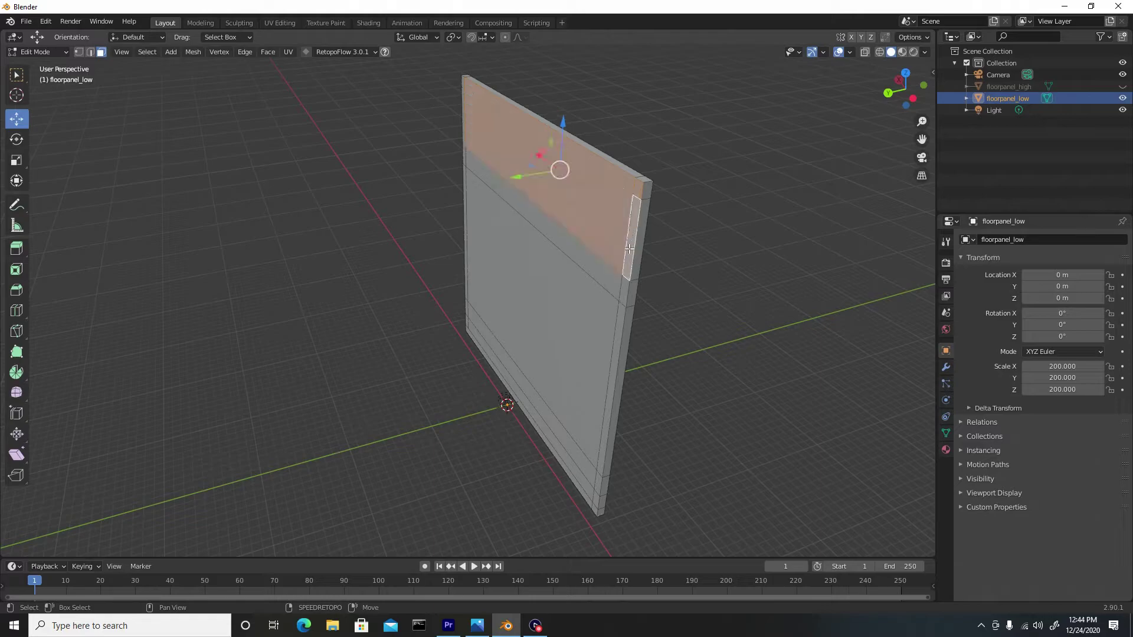
pyautogui.keyDown('shift'); pyautogui.click(611, 303); pyautogui.keyUp('shift')
pyautogui.keyDown('shift'); pyautogui.click(596, 311); pyautogui.keyUp('shift')
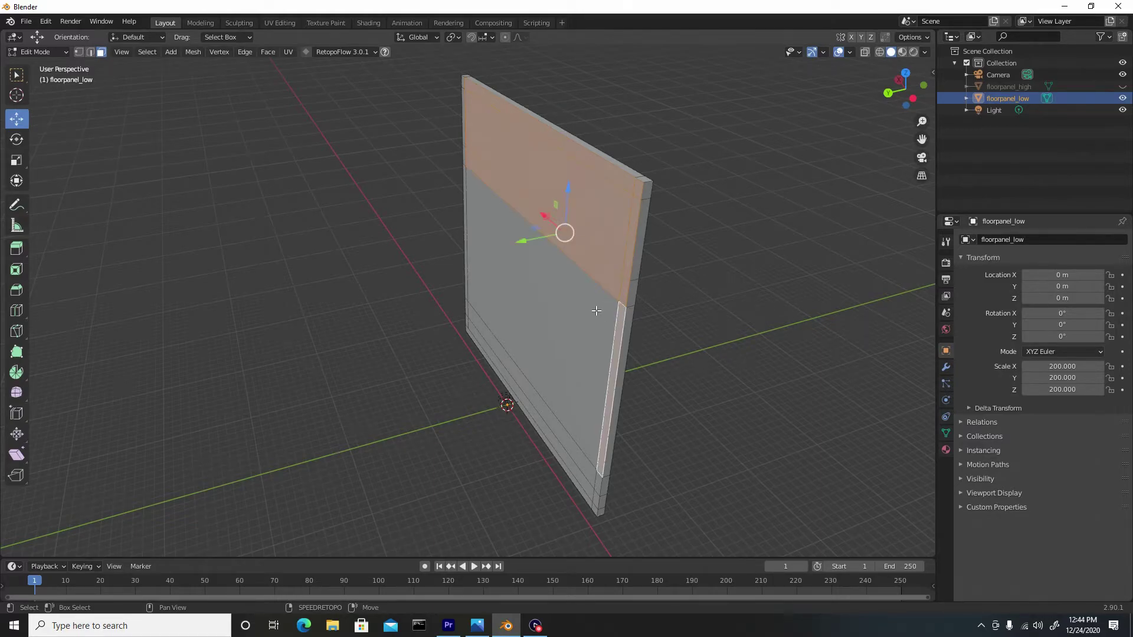
pyautogui.keyDown('shift'); pyautogui.click(596, 487); pyautogui.keyUp('shift')
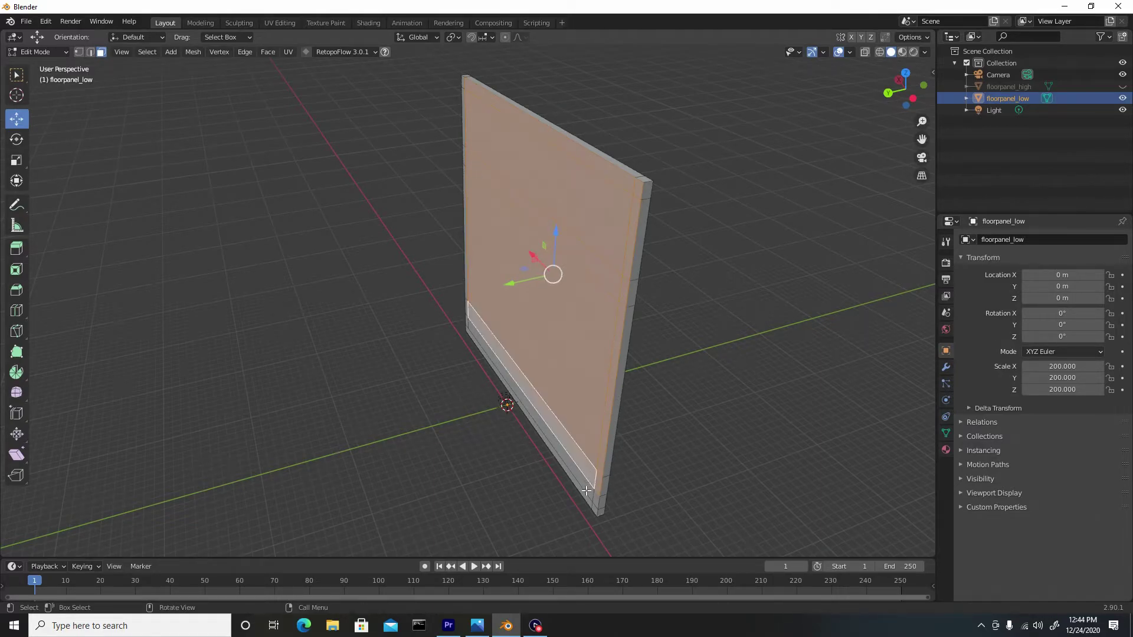
pyautogui.moveTo(596, 487); pyautogui.dragTo(620, 454, button='middle')
pyautogui.scroll(4, 706, 434)
pyautogui.keyDown('shift'); pyautogui.moveTo(707, 435); pyautogui.dragTo(649, 379, button='middle'); pyautogui.keyUp('shift')
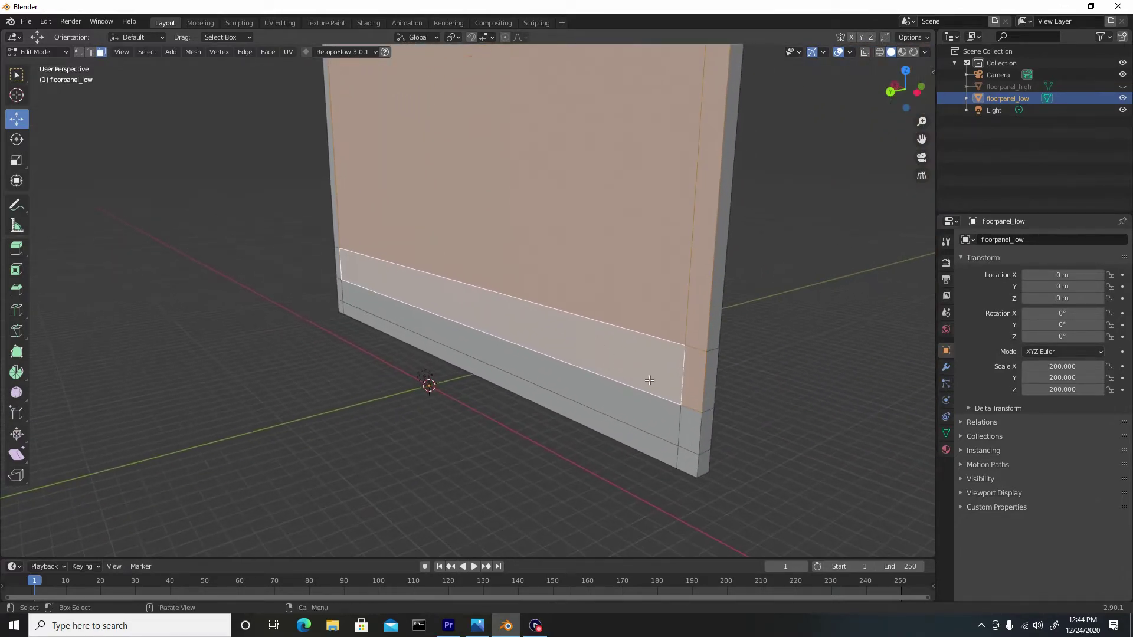
pyautogui.keyDown('shift'); pyautogui.click(687, 421); pyautogui.keyUp('shift')
pyautogui.keyDown('shift'); pyautogui.click(652, 417); pyautogui.keyUp('shift')
pyautogui.keyDown('shift'); pyautogui.click(689, 461); pyautogui.keyUp('shift')
pyautogui.keyDown('shift'); pyautogui.click(654, 447); pyautogui.keyUp('shift')
pyautogui.moveTo(528, 380); pyautogui.dragTo(654, 377, button='middle')
pyautogui.keyDown('shift'); pyautogui.click(362, 387); pyautogui.keyUp('shift')
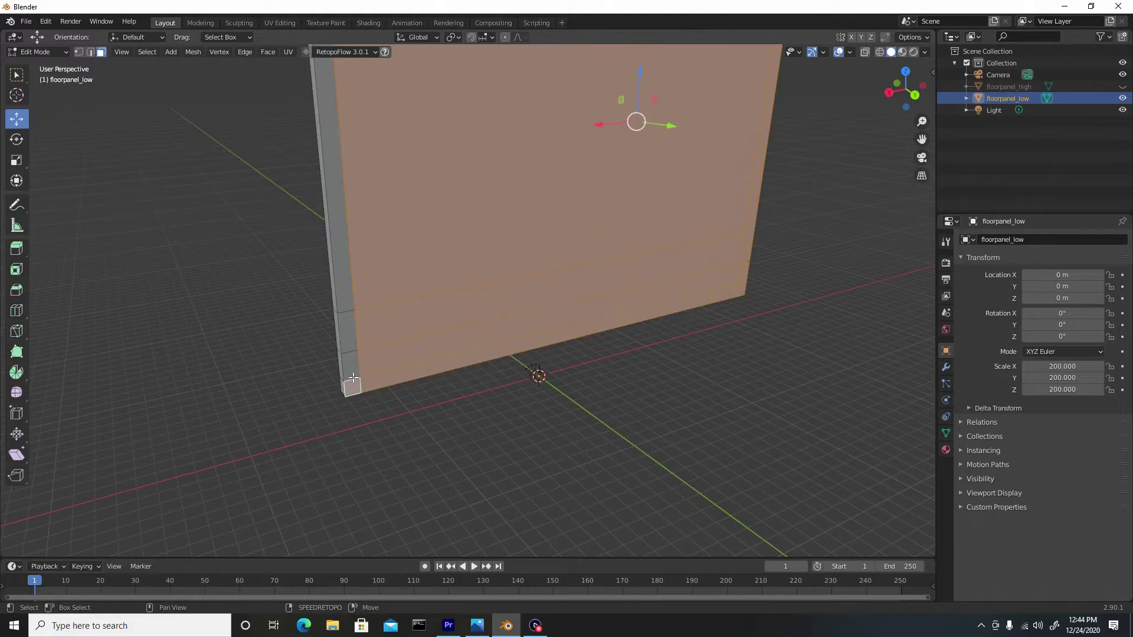
pyautogui.keyDown('shift'); pyautogui.click(351, 362); pyautogui.keyUp('shift')
pyautogui.keyDown('shift'); pyautogui.click(348, 335); pyautogui.keyUp('shift')
pyautogui.keyDown('shift'); pyautogui.click(351, 271); pyautogui.keyUp('shift')
pyautogui.moveTo(392, 207); pyautogui.dragTo(397, 372, button='middle')
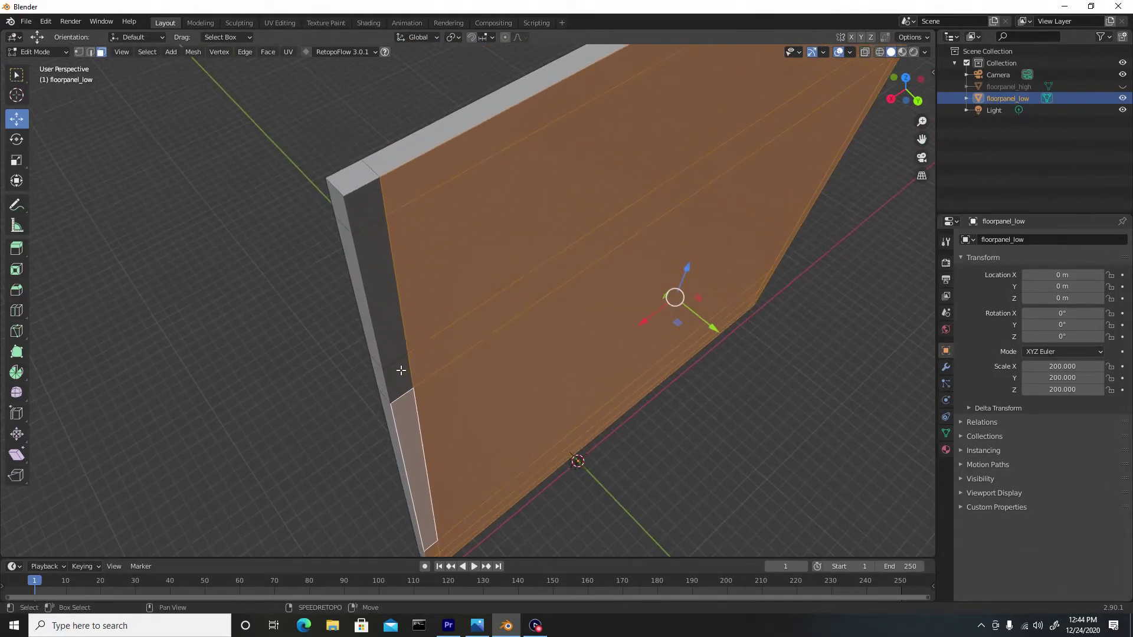
pyautogui.keyDown('shift'); pyautogui.click(379, 321); pyautogui.keyUp('shift')
pyautogui.keyDown('shift'); pyautogui.click(374, 209); pyautogui.keyUp('shift')
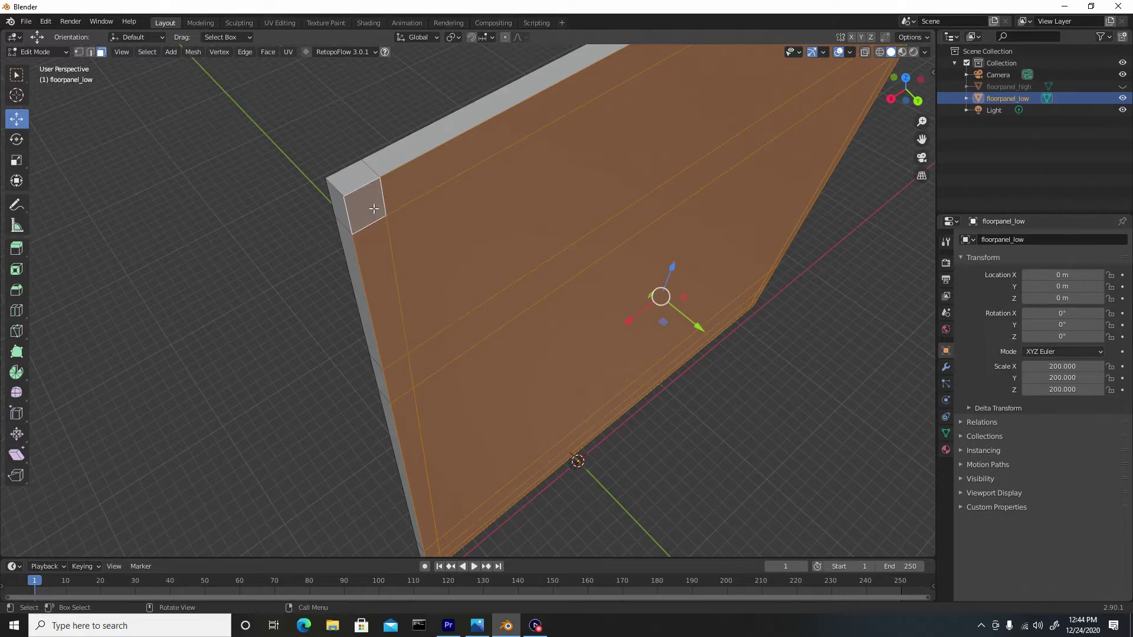
pyautogui.press('x')
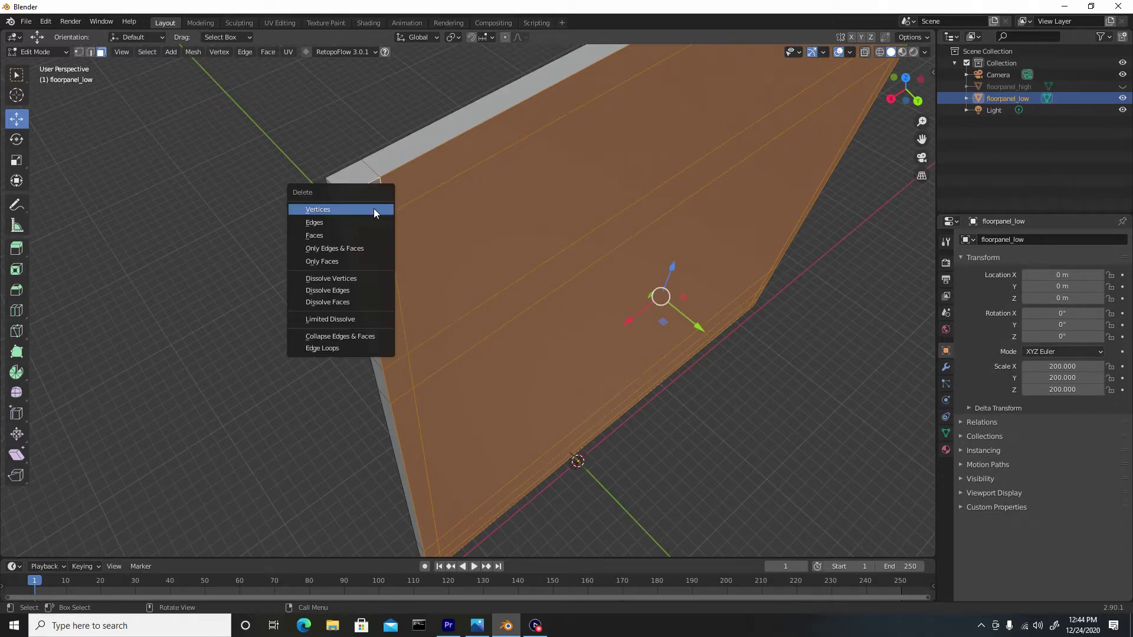
pyautogui.click(332, 235)
# Examine the open back and the recessed front of floorpanel_low from several angles
pyautogui.moveTo(331, 237); pyautogui.dragTo(290, 295, button='middle')
pyautogui.moveTo(189, 192); pyautogui.dragTo(181, 112, button='middle')
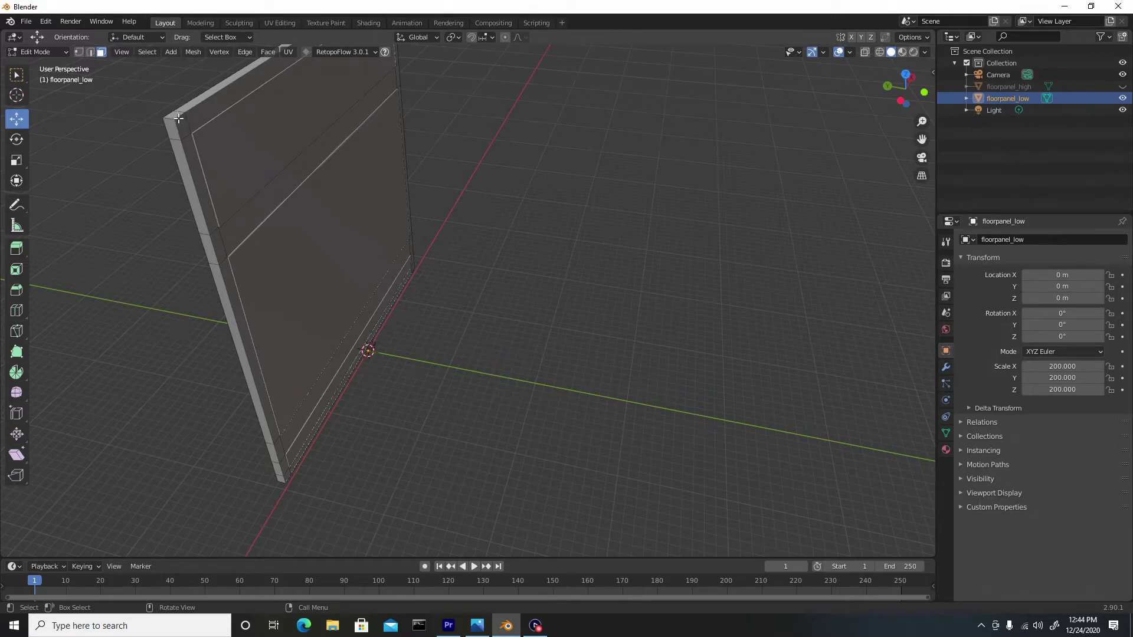
pyautogui.moveTo(329, 217); pyautogui.dragTo(177, 213, button='middle')
pyautogui.moveTo(567, 232); pyautogui.dragTo(561, 305, button='middle')
pyautogui.scroll(3, 544, 208)
pyautogui.moveTo(536, 193); pyautogui.dragTo(655, 204, button='middle')
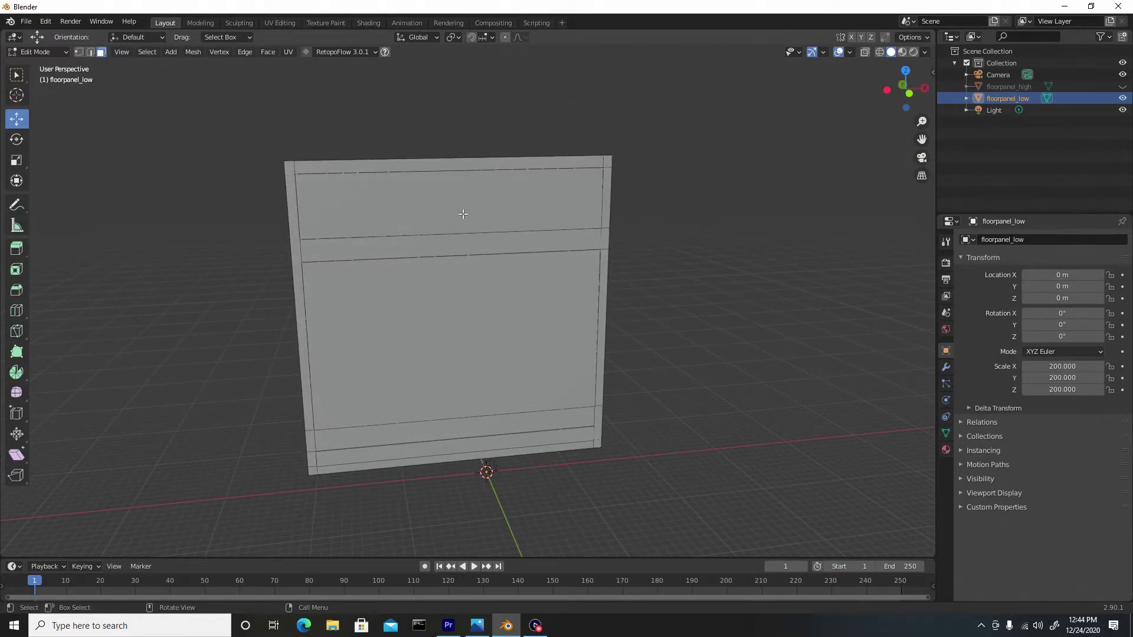
pyautogui.press('Tab')
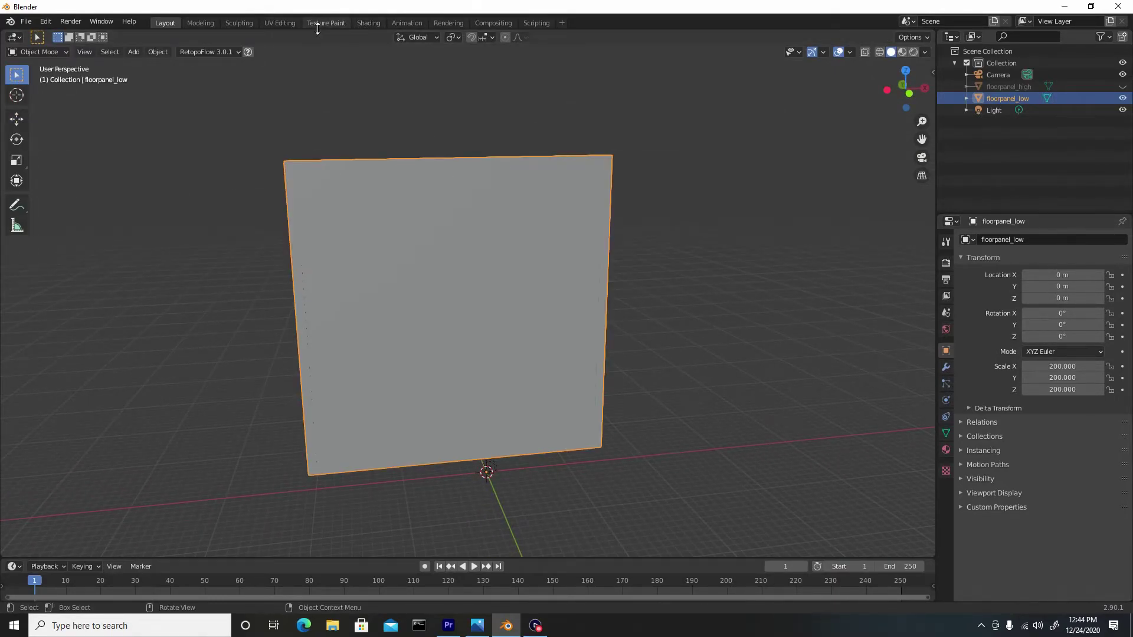
# Unwrap the whole floorpanel_low mesh in the UV Editing workspace using Smart UV Project with its default settings
pyautogui.click(280, 23)
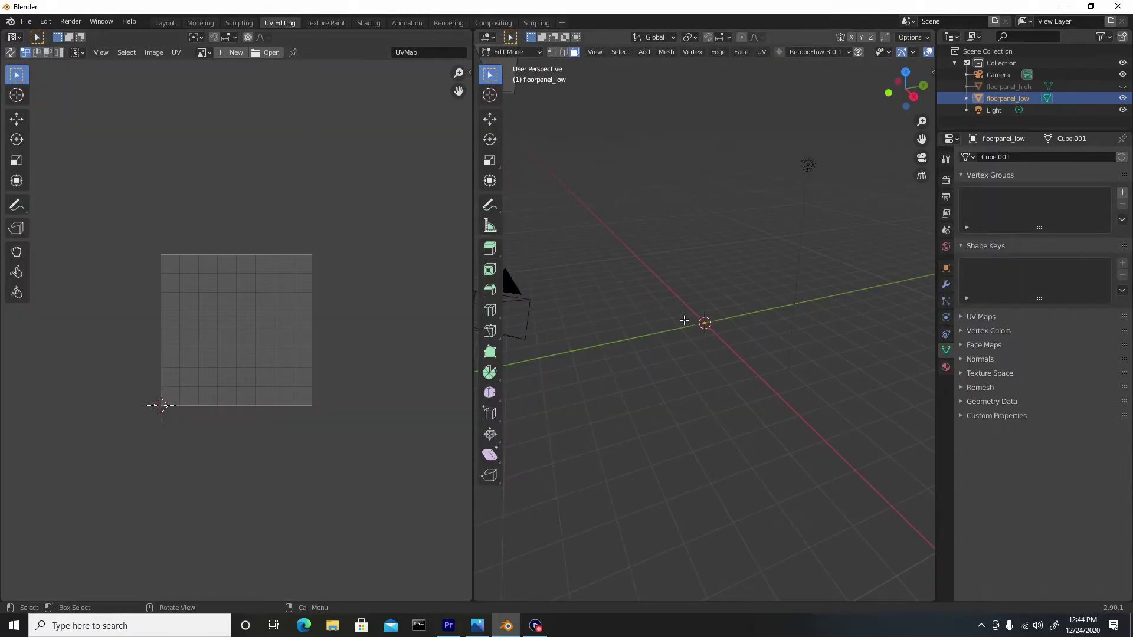
pyautogui.scroll(-5, 723, 302)
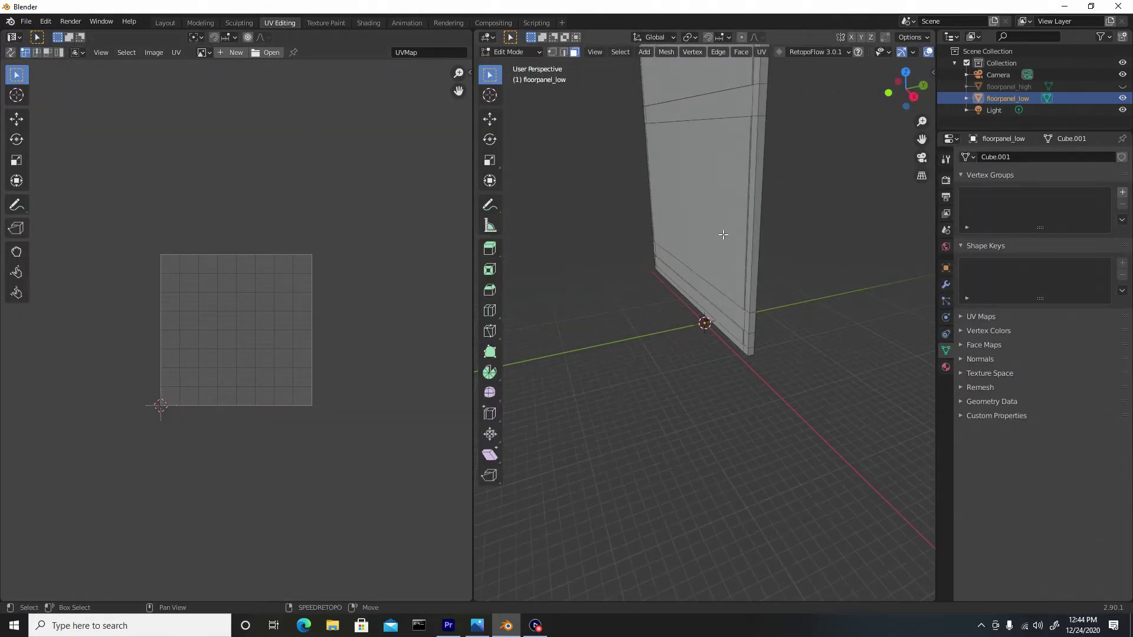
pyautogui.press('a')
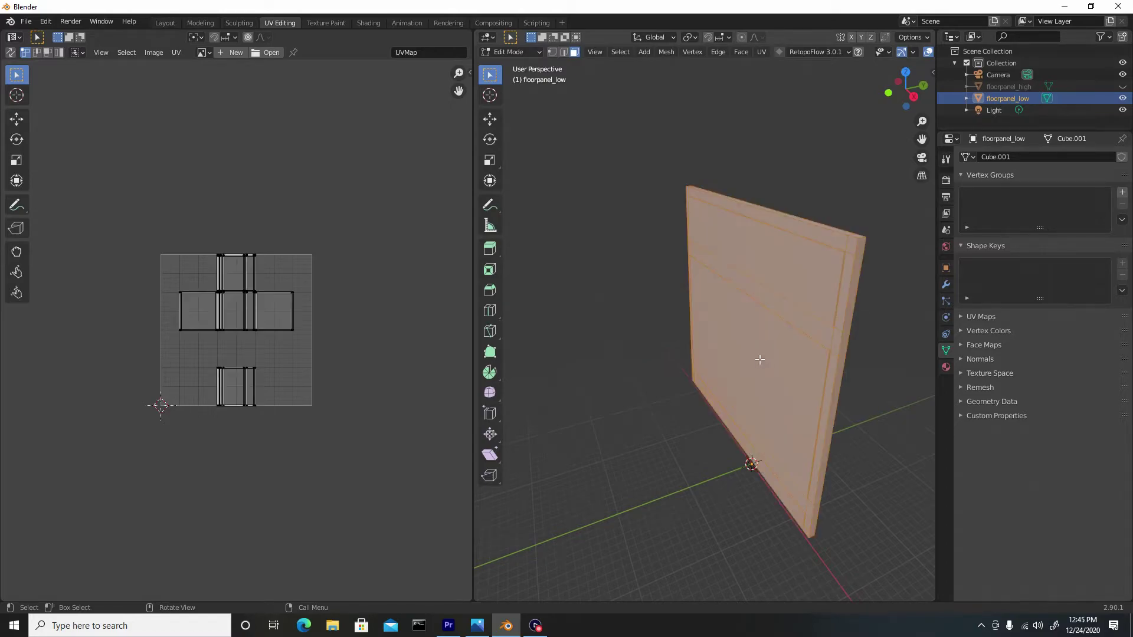
pyautogui.press('u')
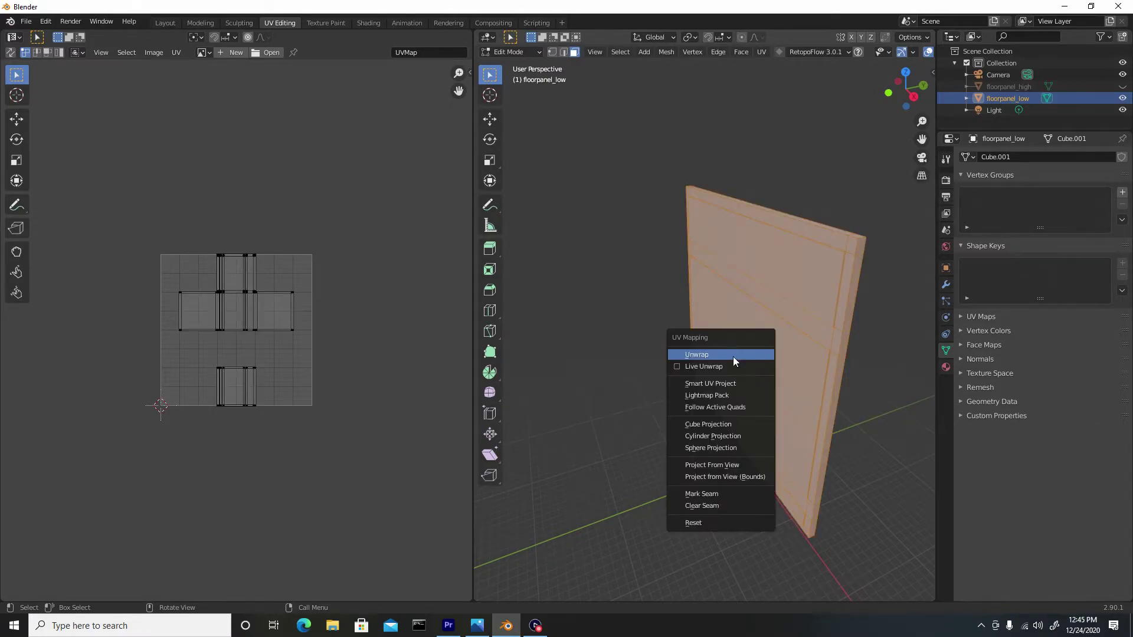
pyautogui.click(718, 384)
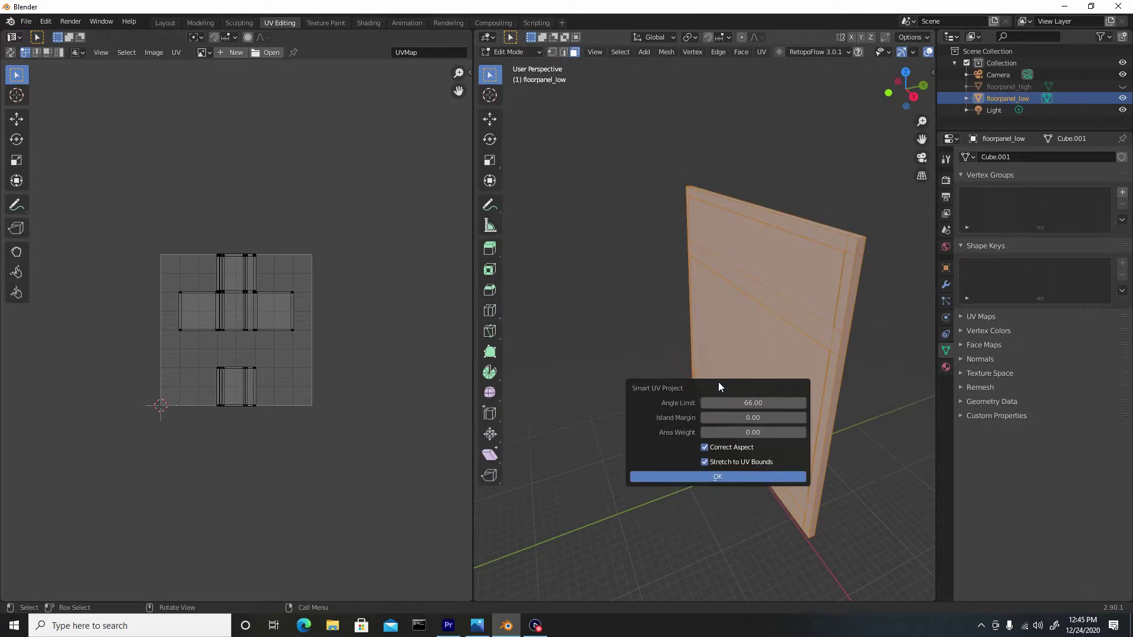
pyautogui.click(709, 477)
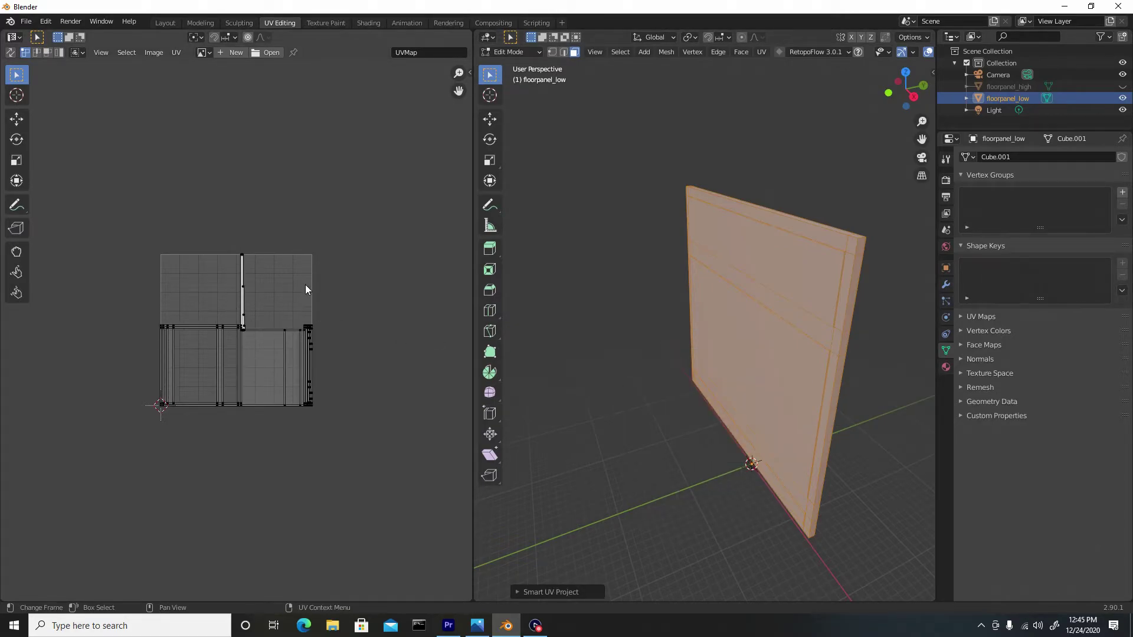
# Export only the selected low-poly panel as a Wavefront OBJ named floorpanel_low.obj into the Low Poly folder
pyautogui.click(165, 23)
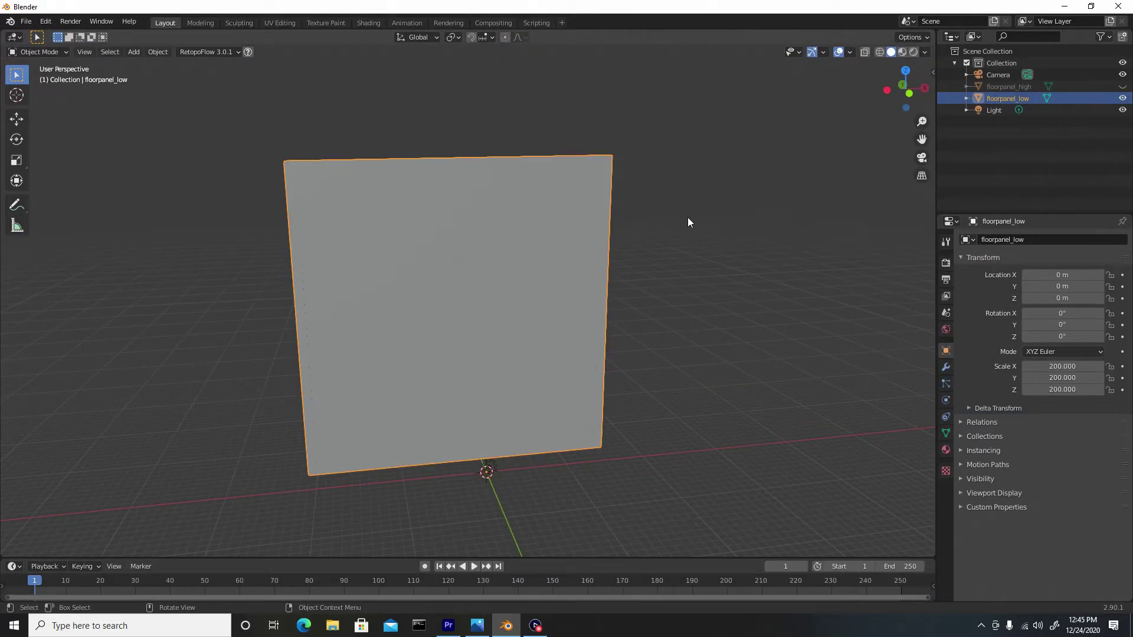
pyautogui.click(26, 22)
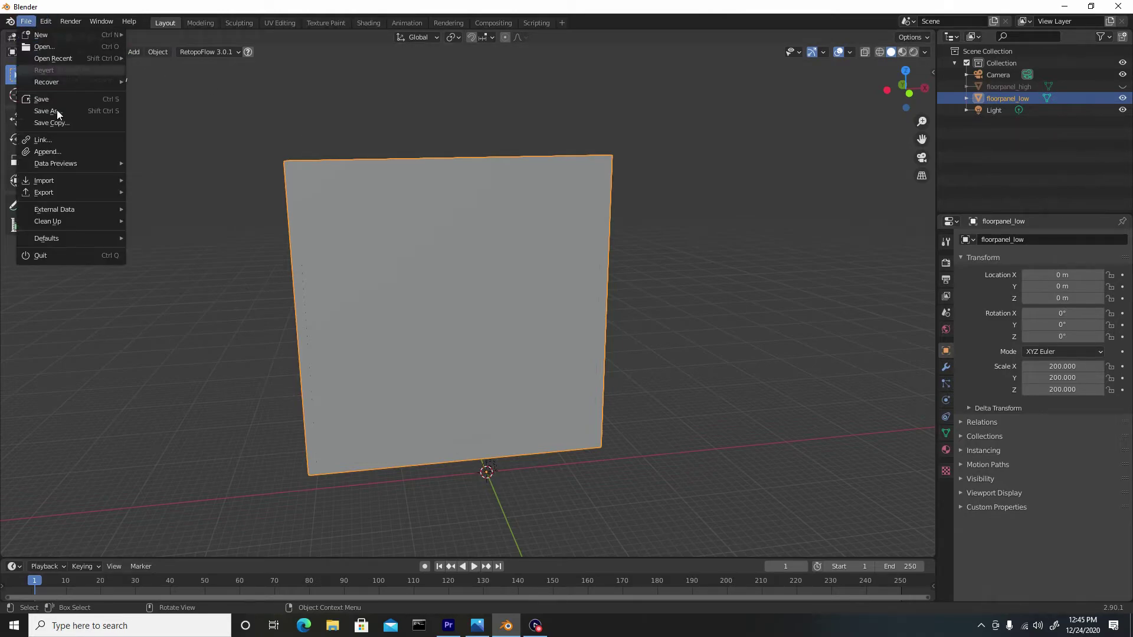
pyautogui.moveTo(83, 189)
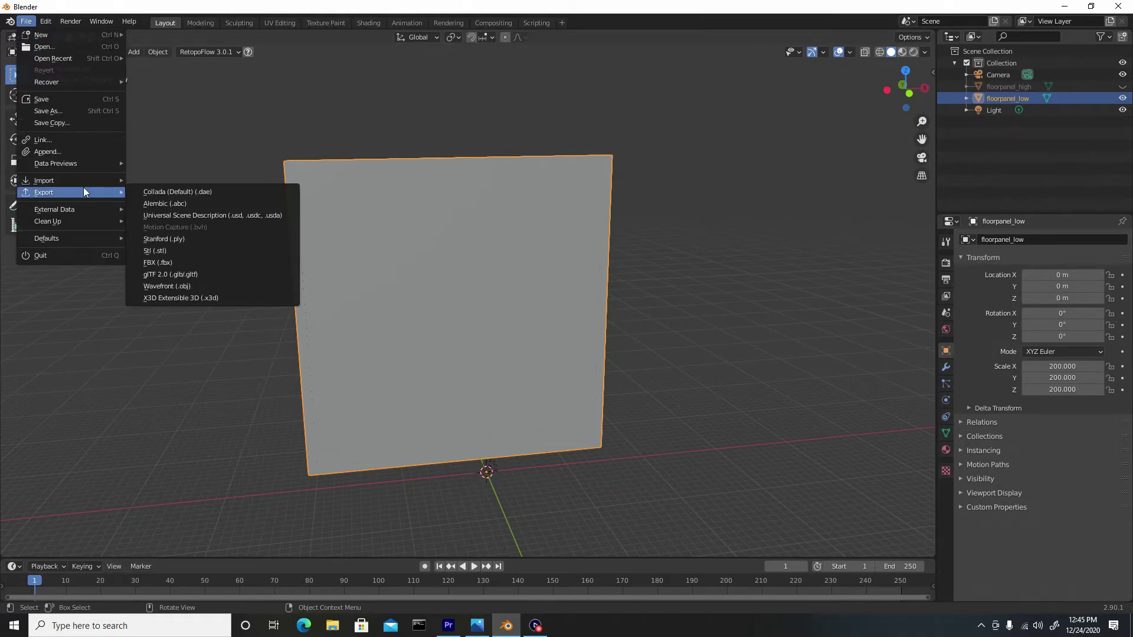
pyautogui.click(207, 285)
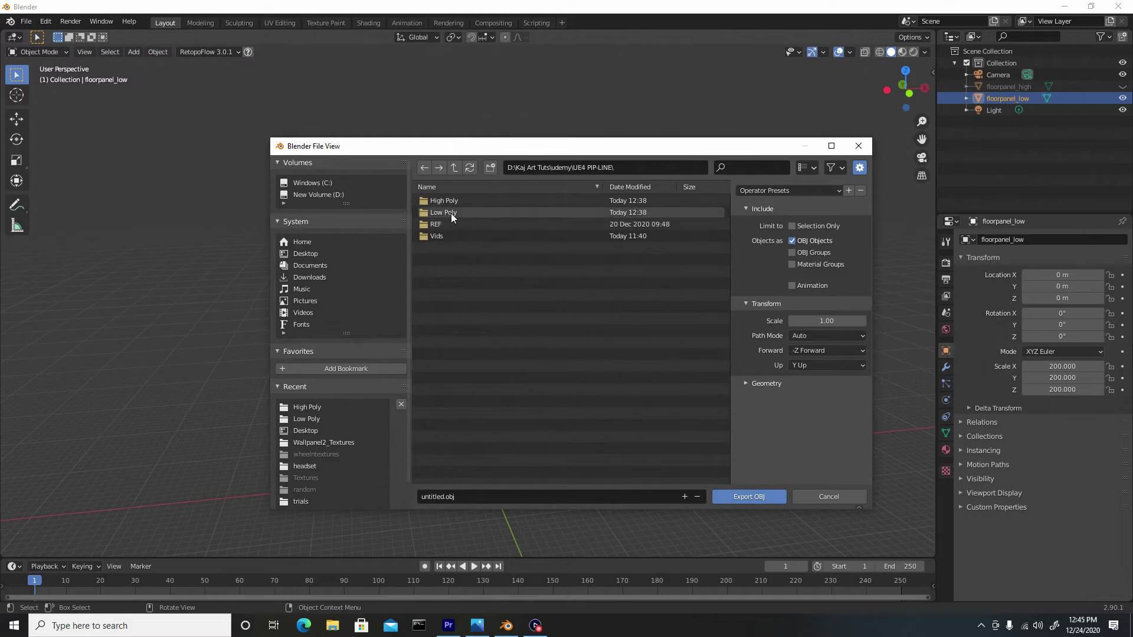
pyautogui.doubleClick(451, 213)
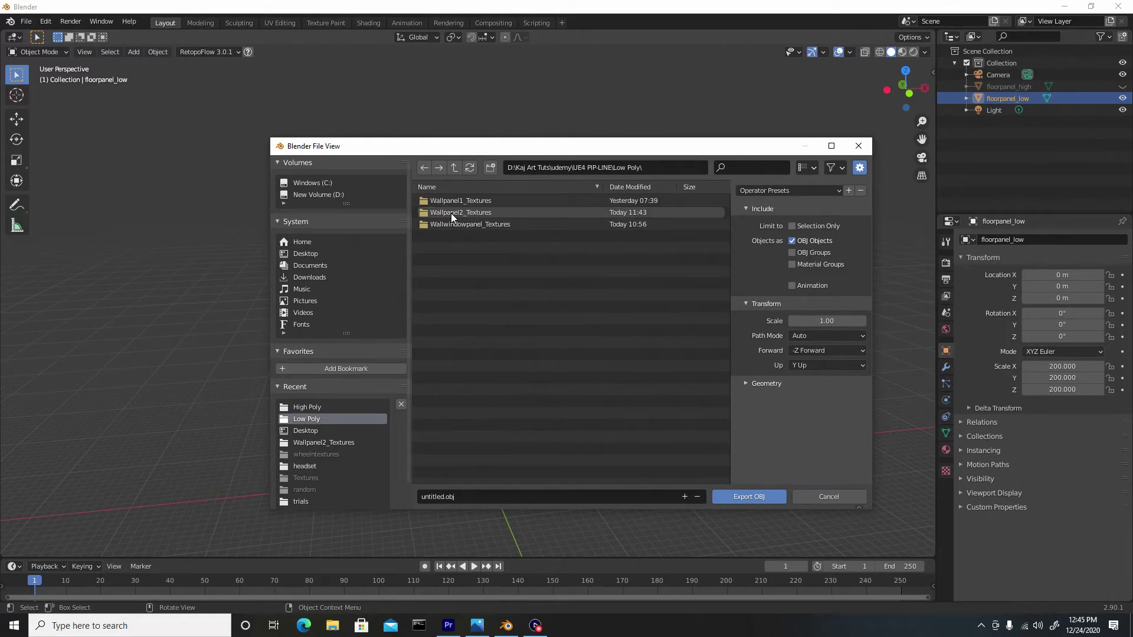
pyautogui.click(464, 496)
pyautogui.write('floorpanel')
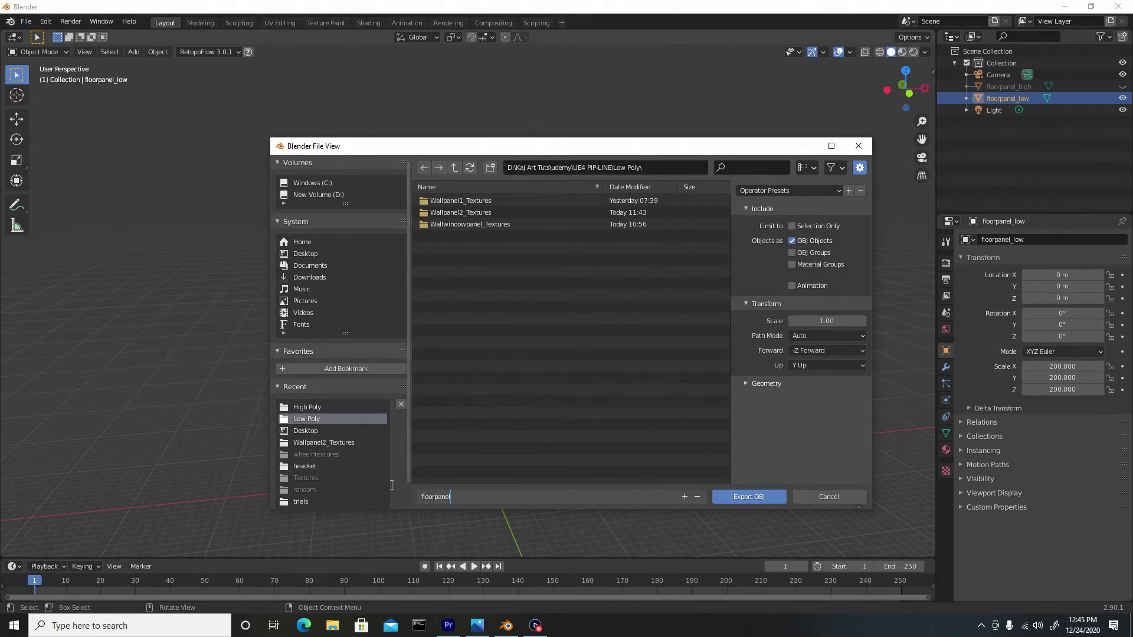
pyautogui.write('_low')
pyautogui.click(792, 226)
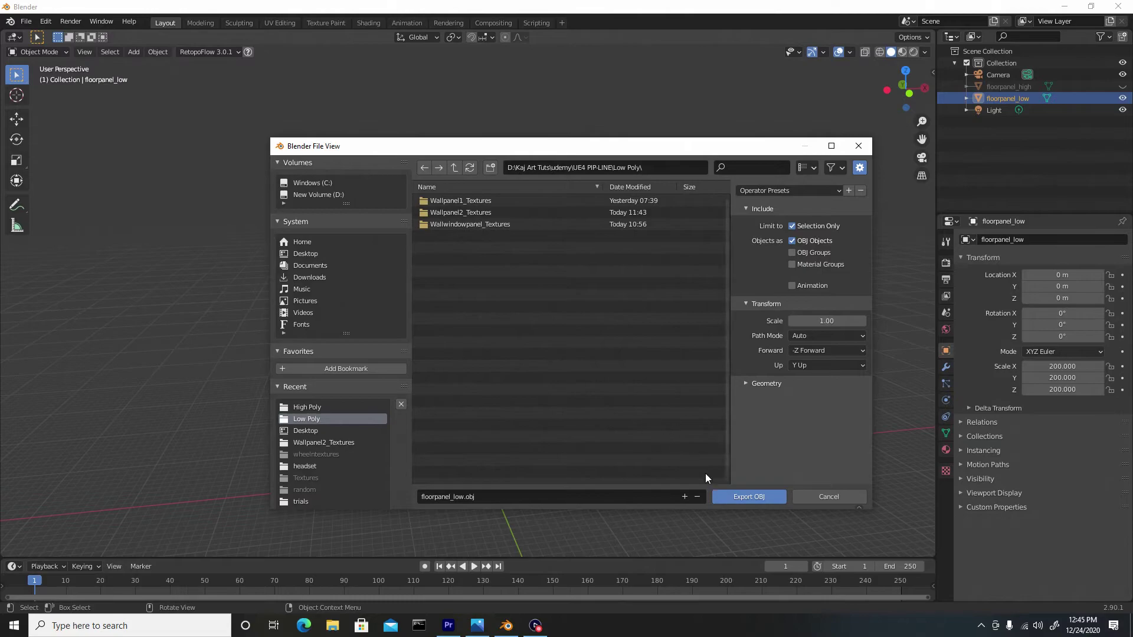
pyautogui.click(748, 496)
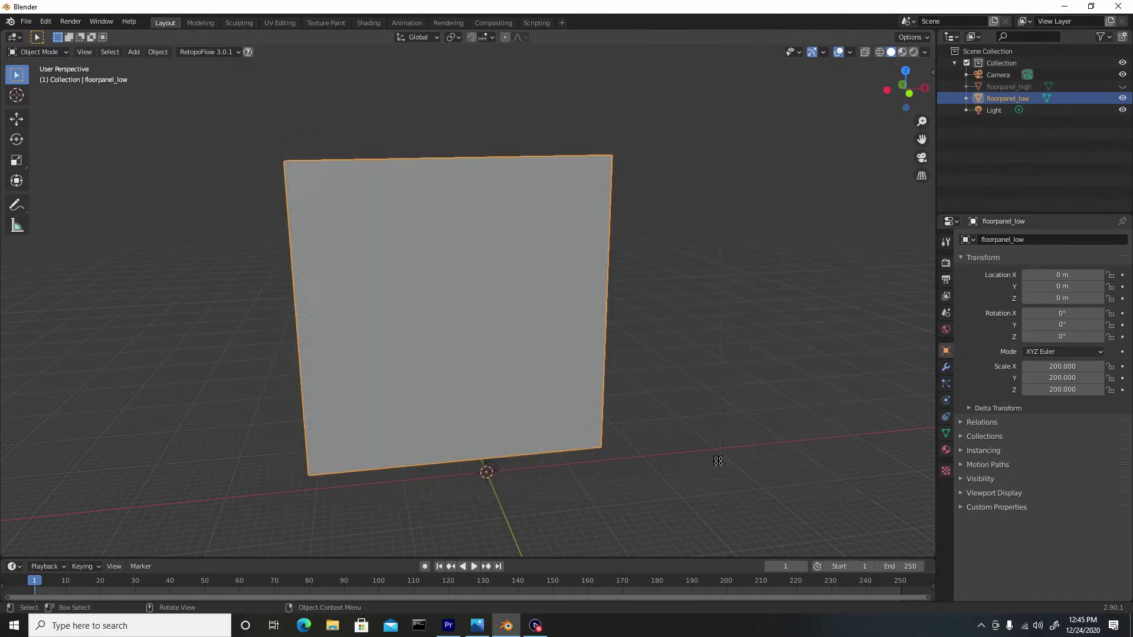
# Hide floorpanel_low, then show and select floorpanel_high
pyautogui.scroll(-1, 607, 346)
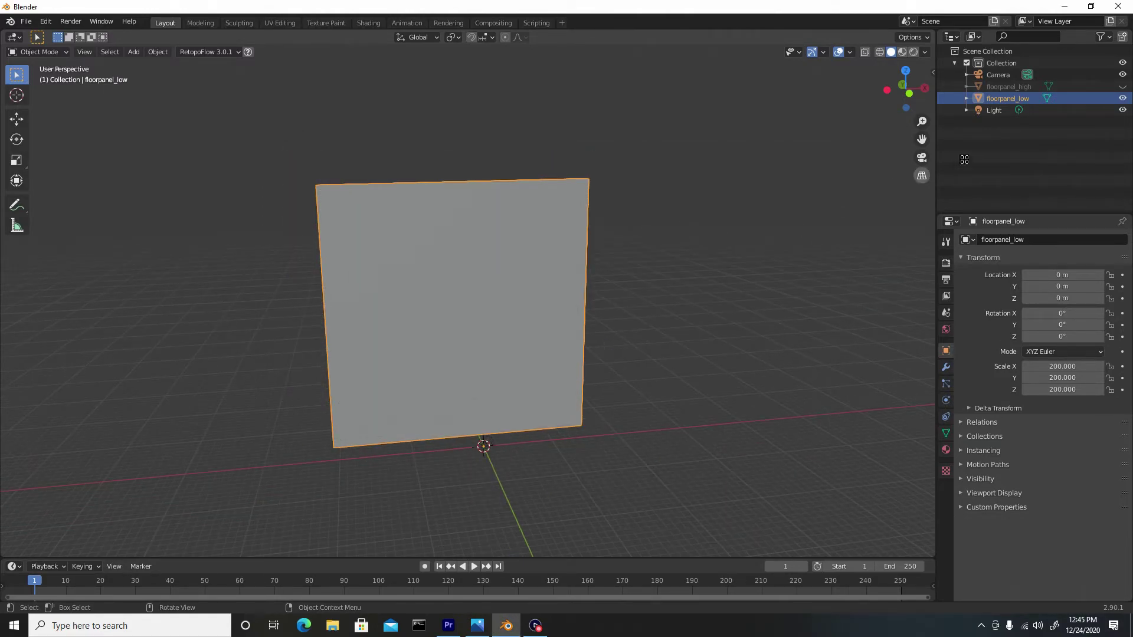
pyautogui.click(1122, 99)
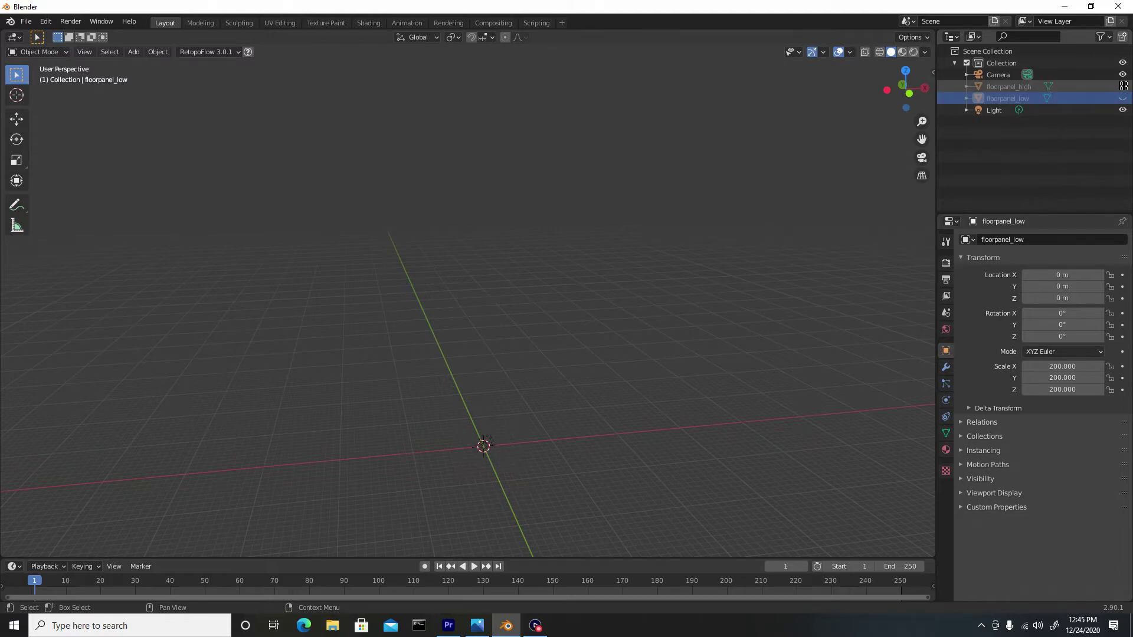
pyautogui.click(1120, 88)
pyautogui.click(1006, 87)
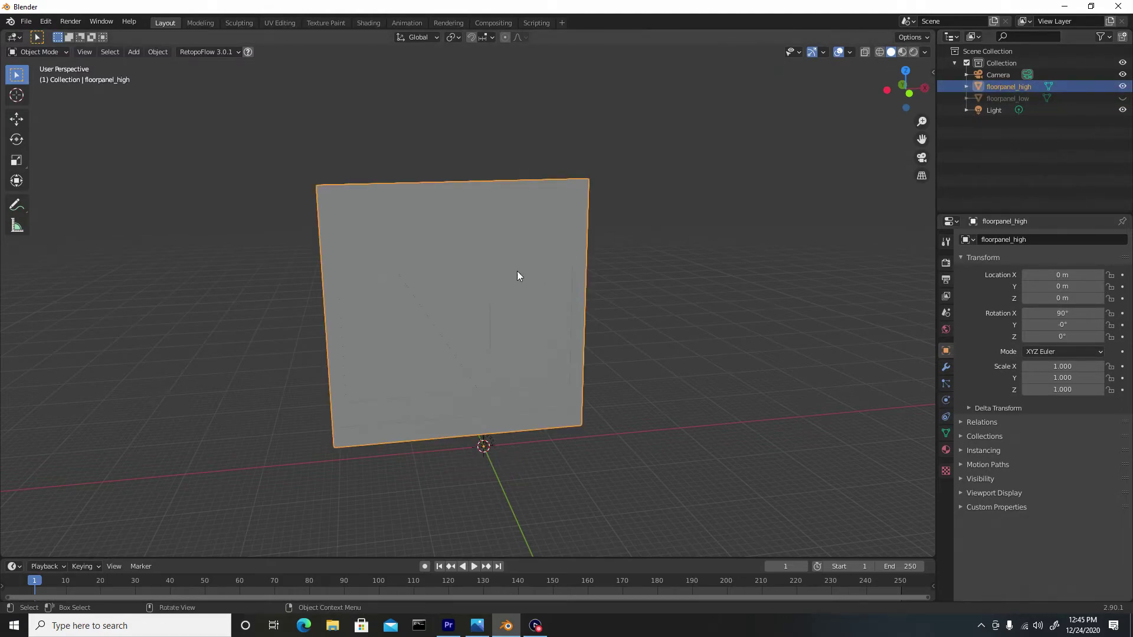
# Add a Remesh modifier to floorpanel_high in Sharp mode with an octree depth of 10 and return to Object Mode
pyautogui.press('Tab')
pyautogui.moveTo(468, 290); pyautogui.dragTo(678, 313, button='middle')
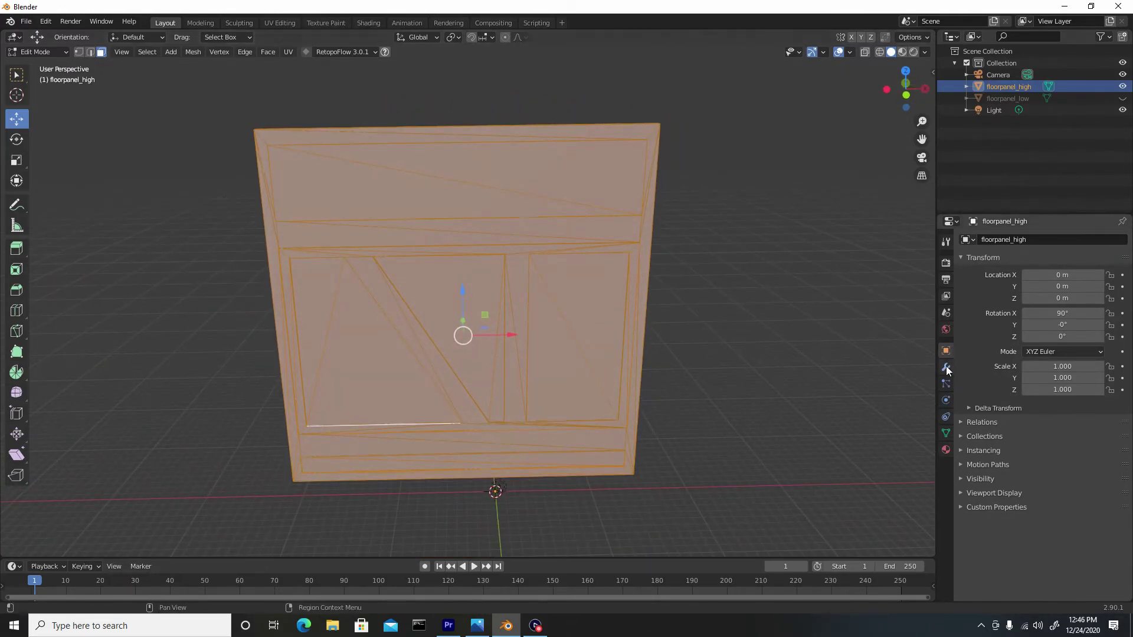
pyautogui.click(946, 367)
pyautogui.click(1004, 240)
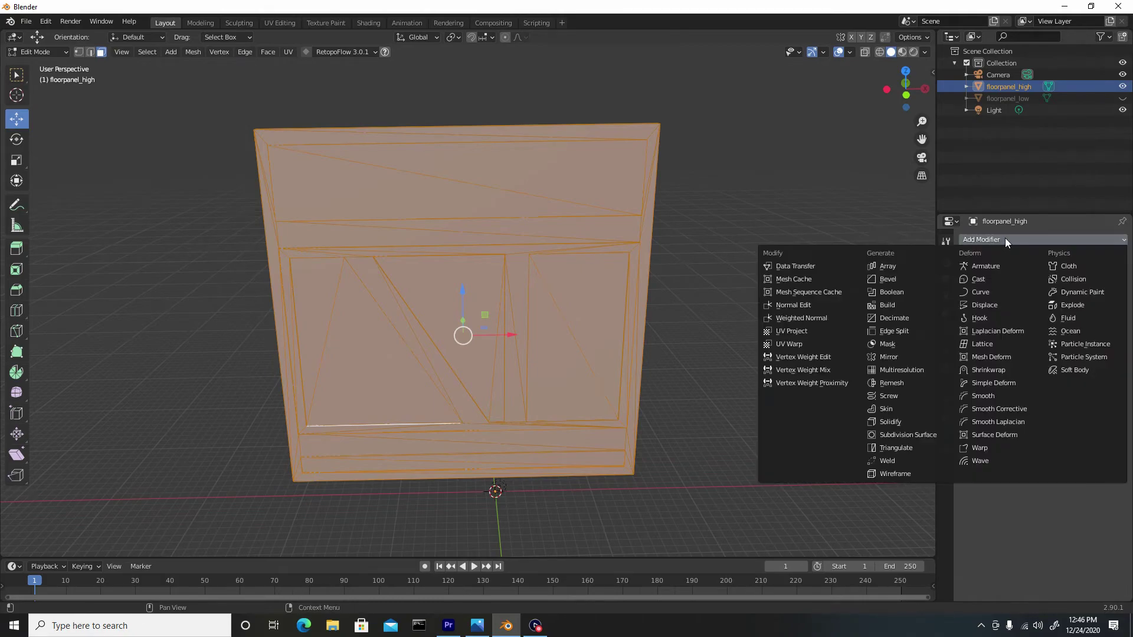
pyautogui.click(891, 383)
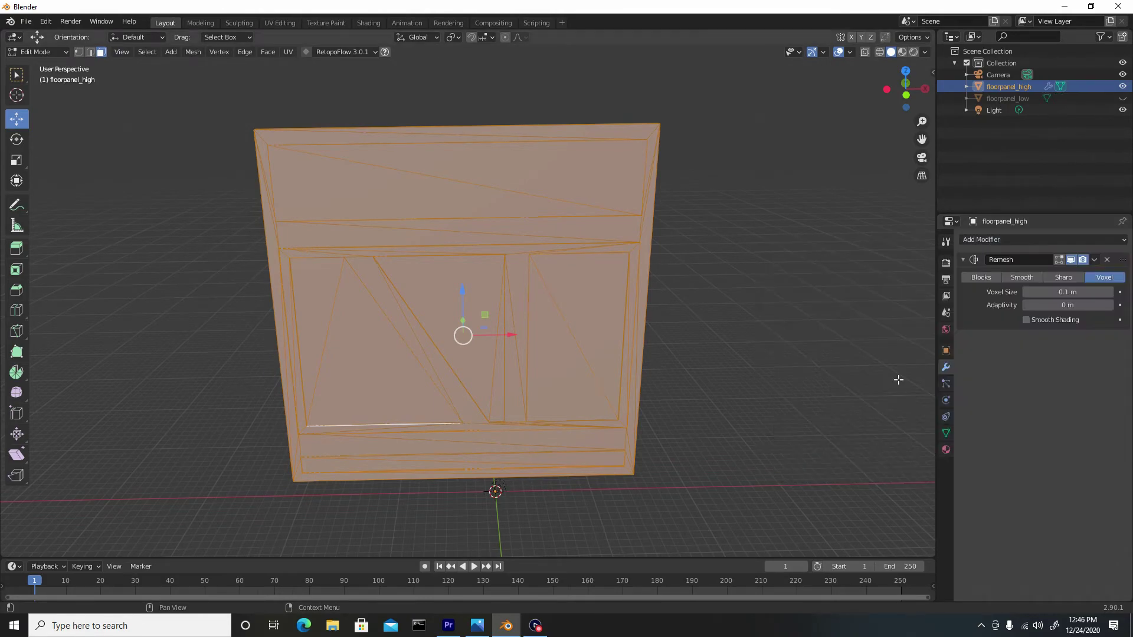
pyautogui.click(1067, 277)
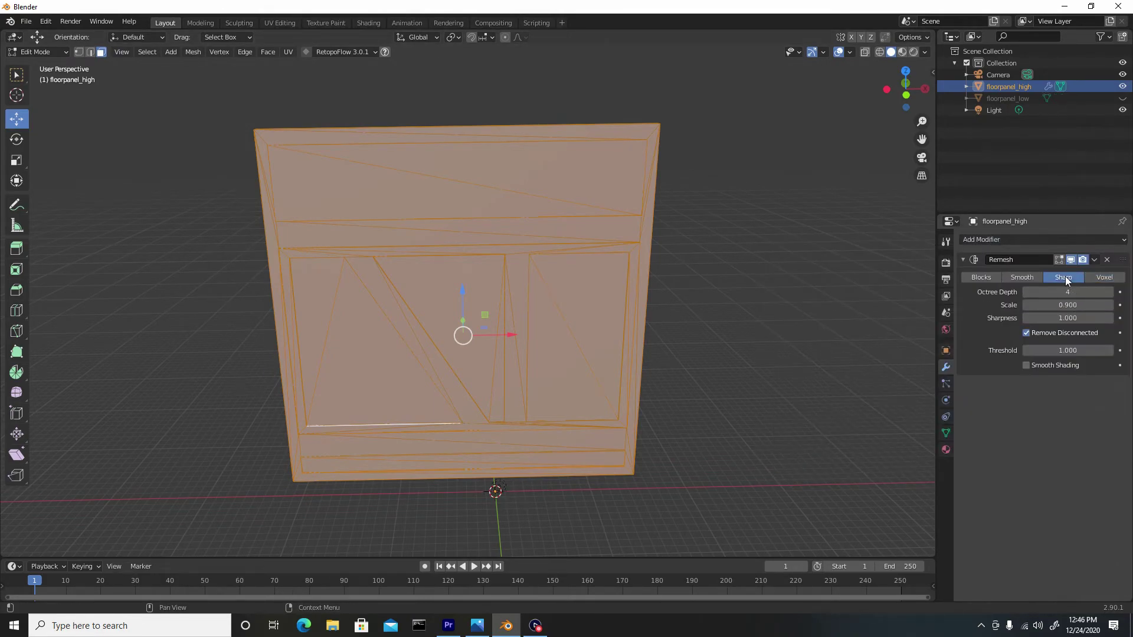
pyautogui.click(1070, 289)
pyautogui.write('10')
pyautogui.press('Return')
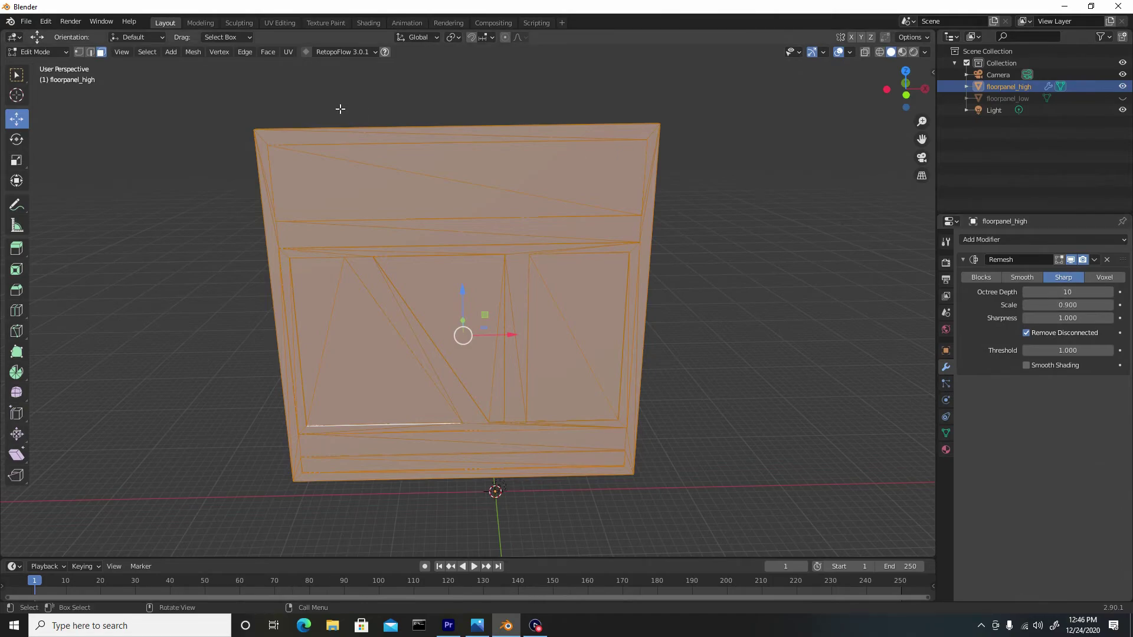
pyautogui.click(46, 52)
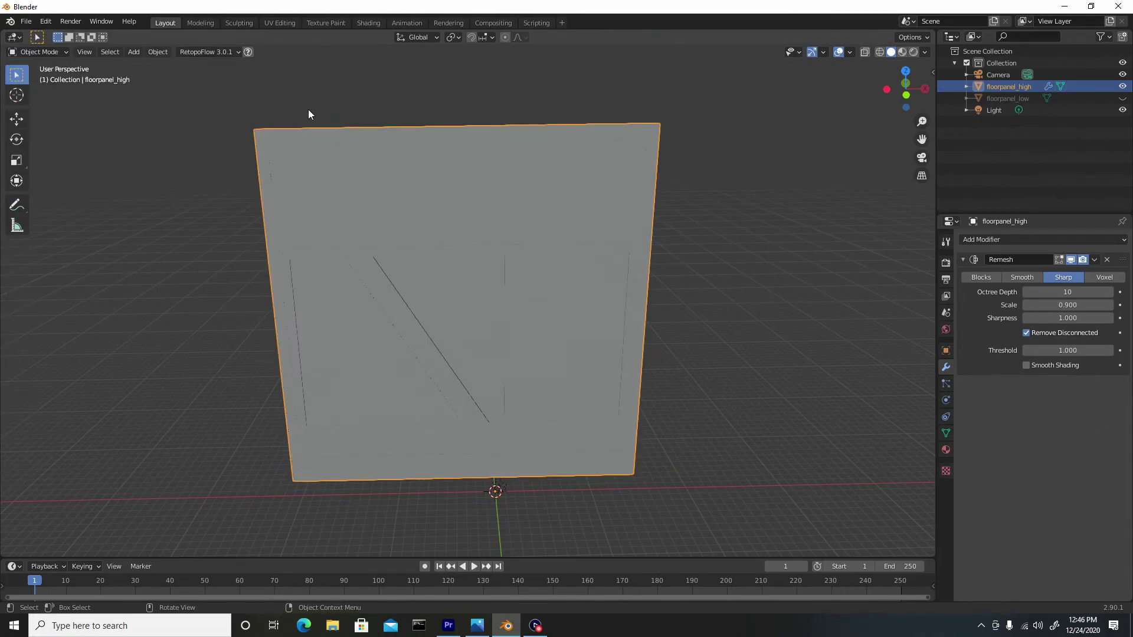
# Apply the Remesh modifier on floorpanel_high and check the resulting dense mesh in Edit Mode before returning to Object Mode
pyautogui.click(1093, 260)
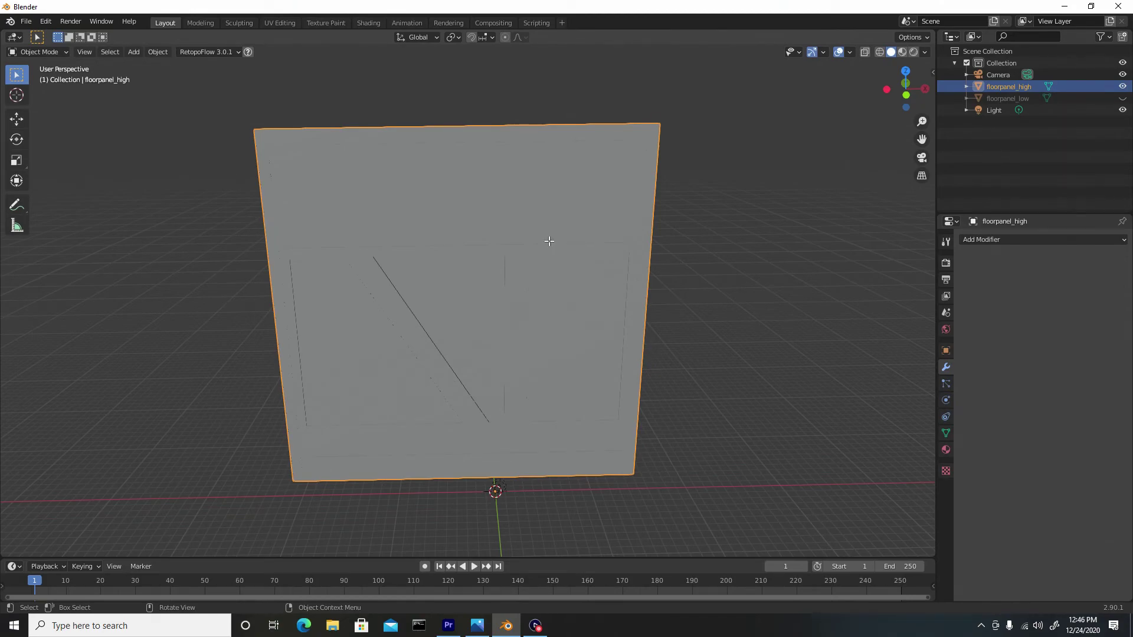
pyautogui.press('Tab')
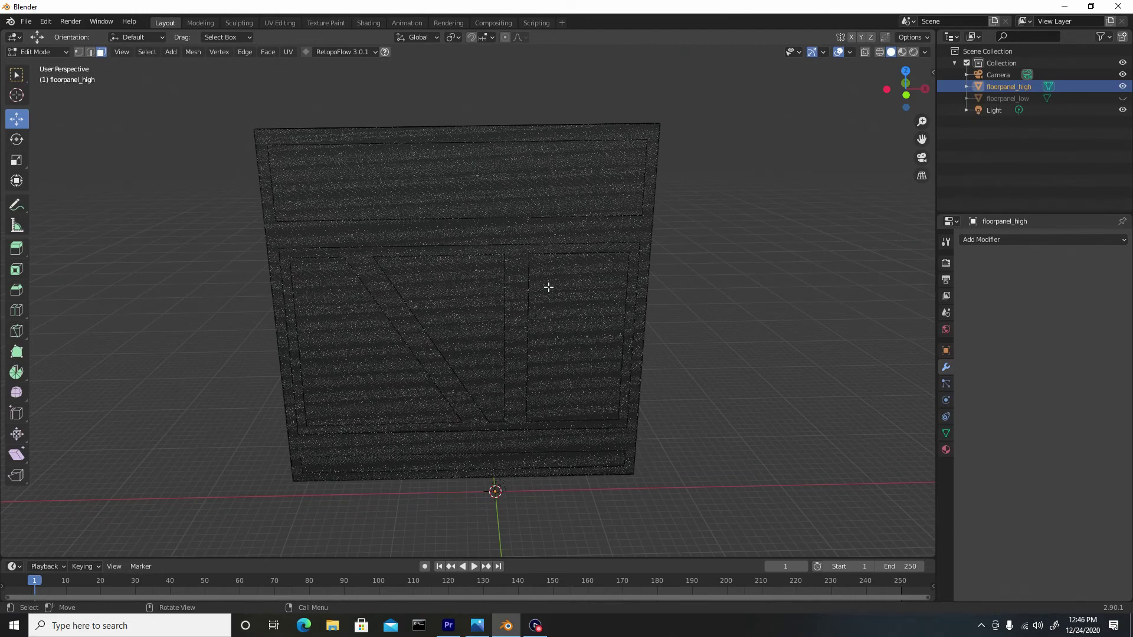
pyautogui.press('Tab')
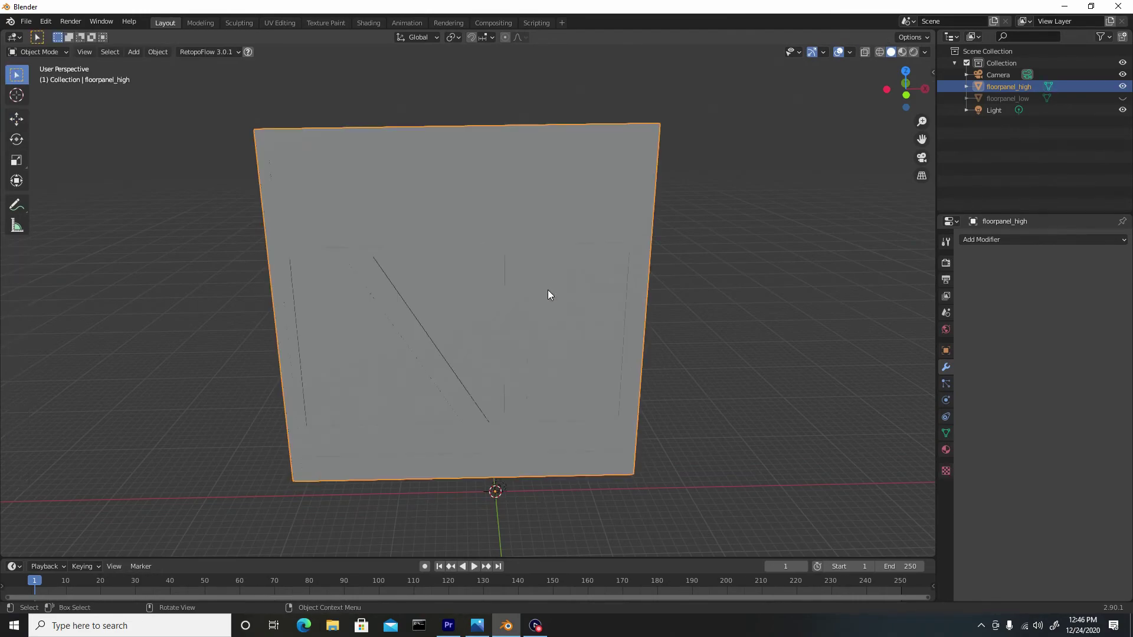
# Export only the selected high-poly panel as a Wavefront OBJ into the High Poly folder, overwriting floorpanel_high.obj
pyautogui.click(26, 22)
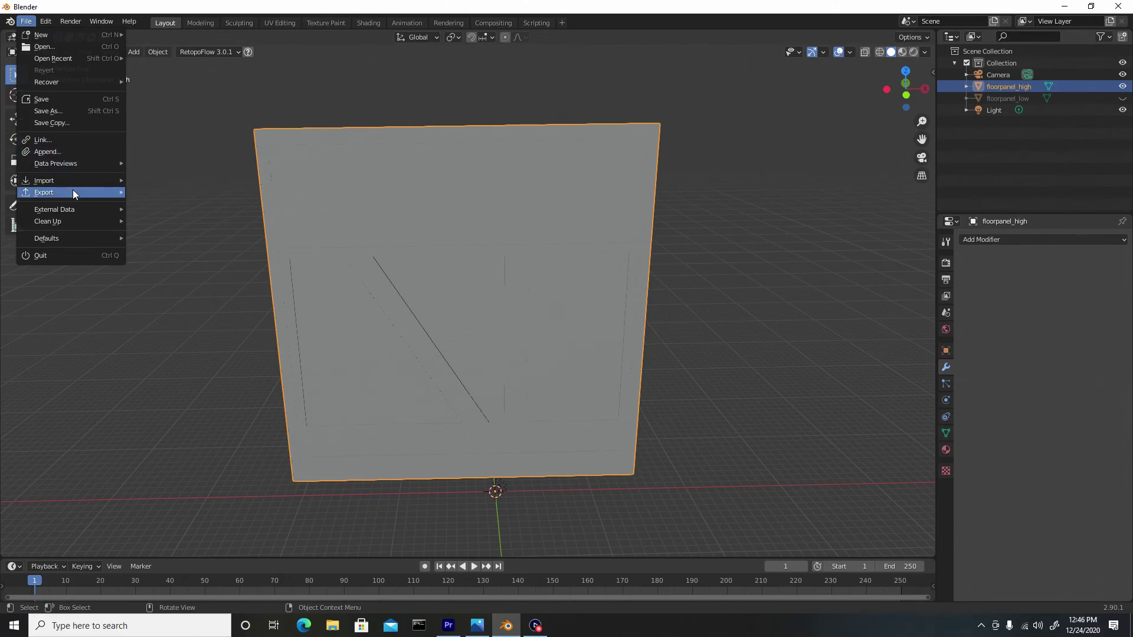
pyautogui.moveTo(73, 190)
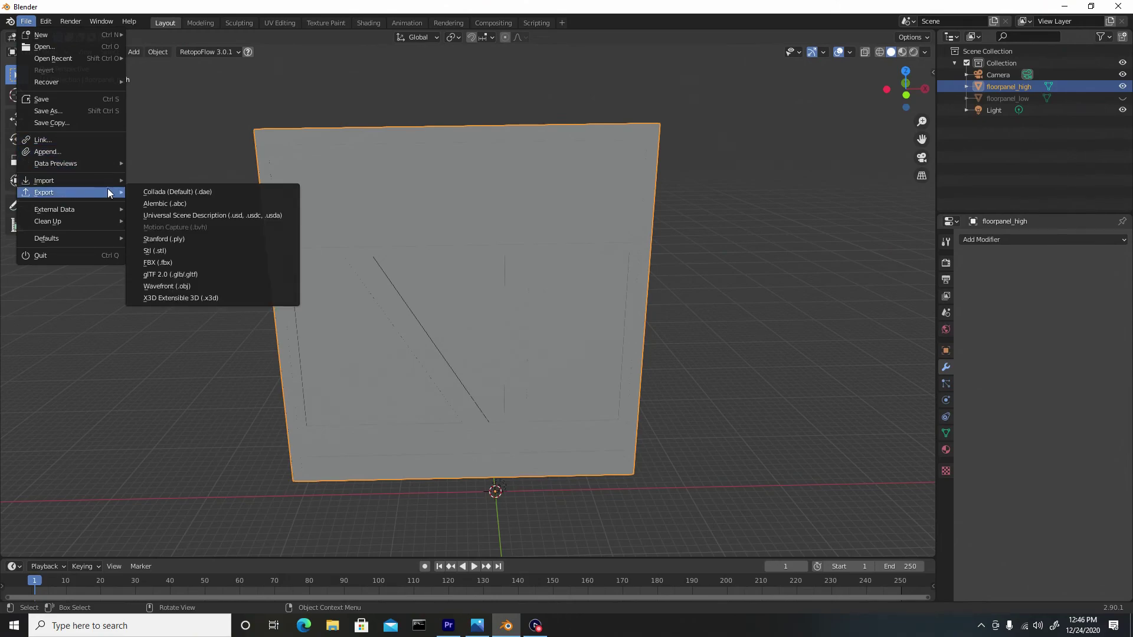
pyautogui.click(206, 286)
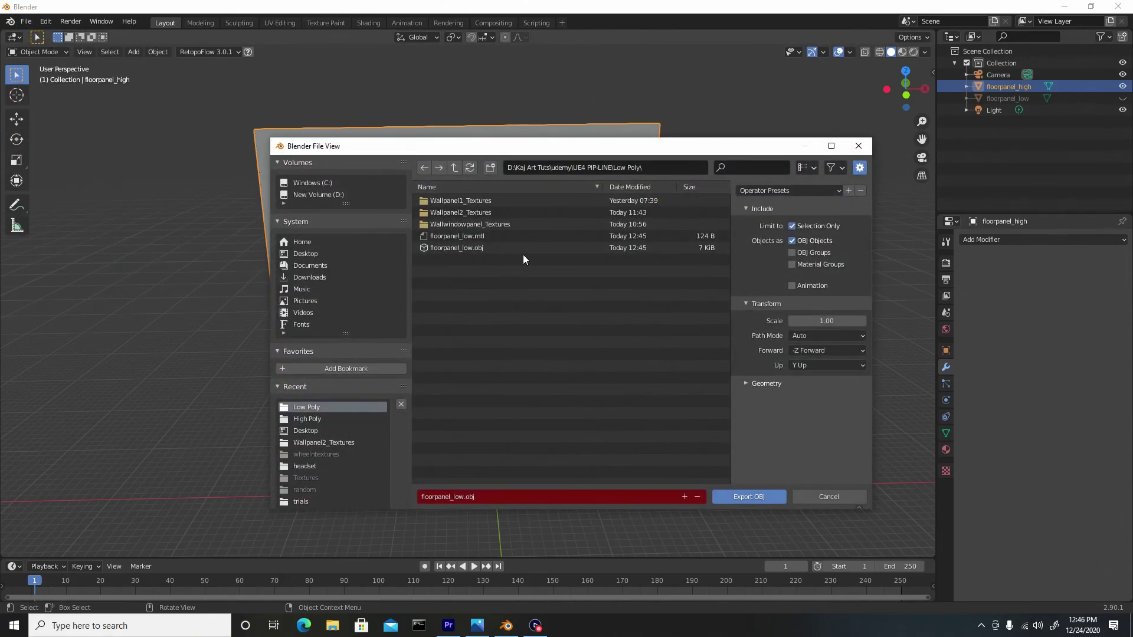
pyautogui.click(454, 168)
pyautogui.doubleClick(447, 200)
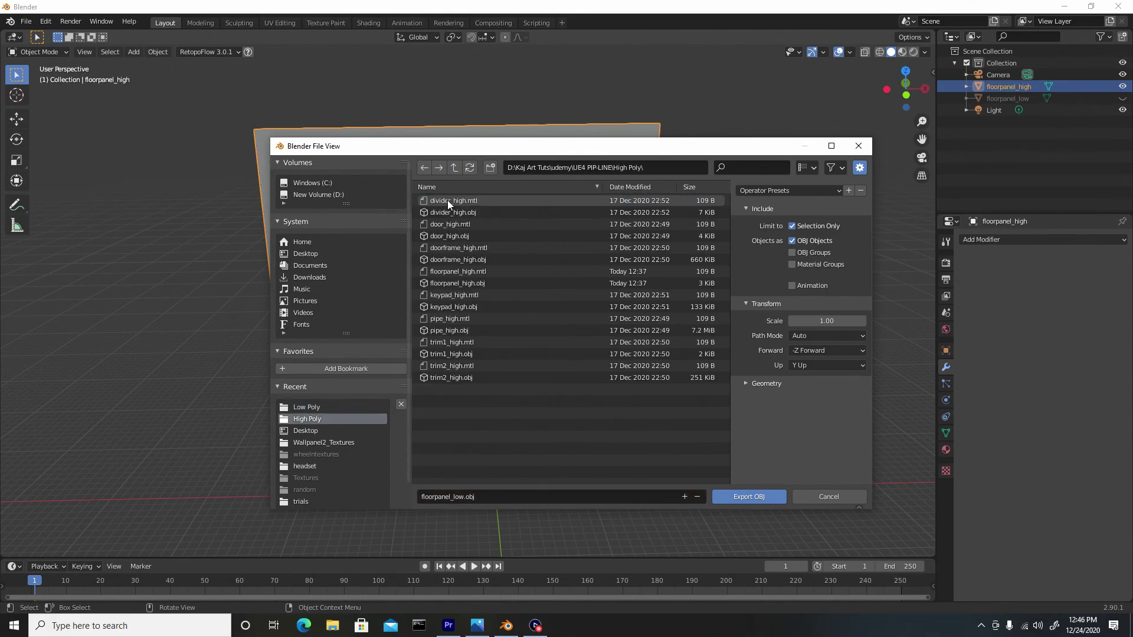
pyautogui.click(447, 282)
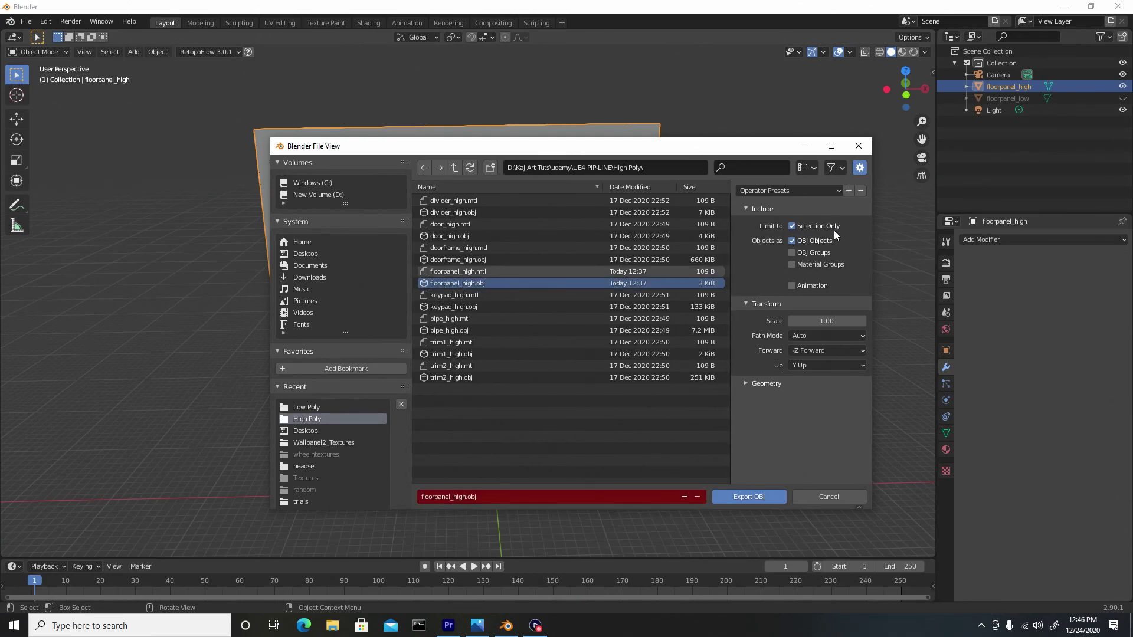
pyautogui.click(755, 496)
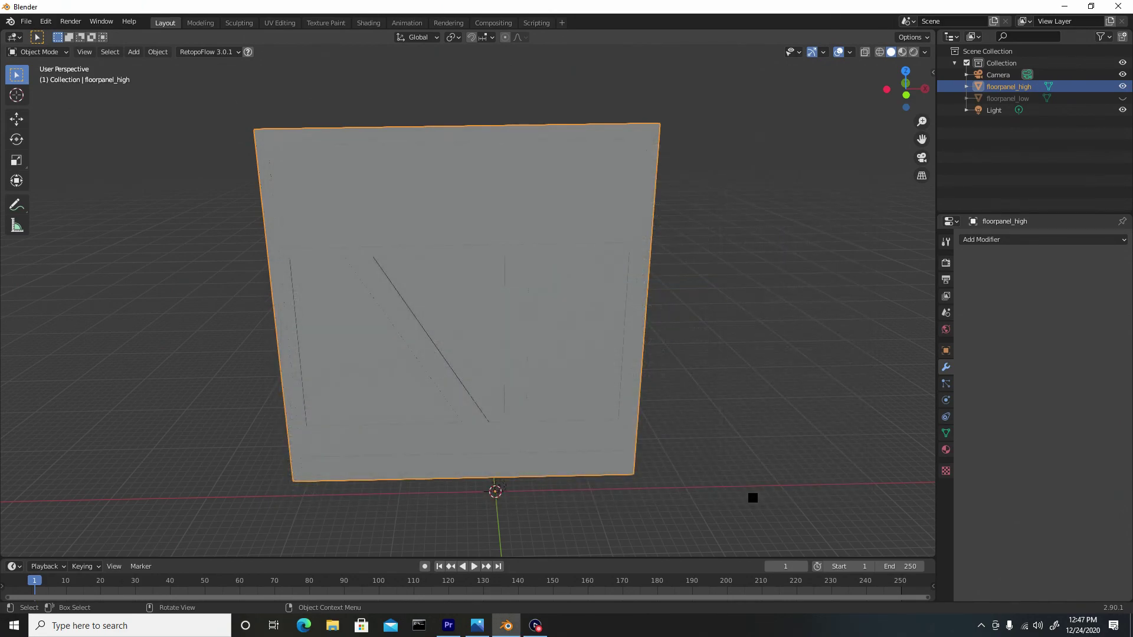